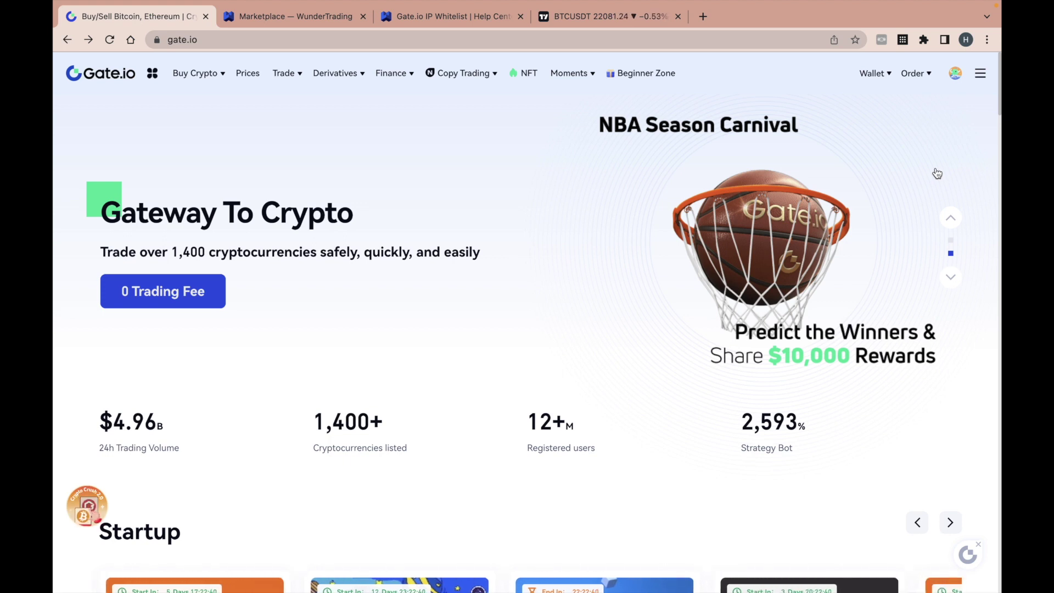
Start a Gate.io API key remarked 'WunderTrading' with spot/margin and perpetual trading enabled.
mouse_move(956, 71)
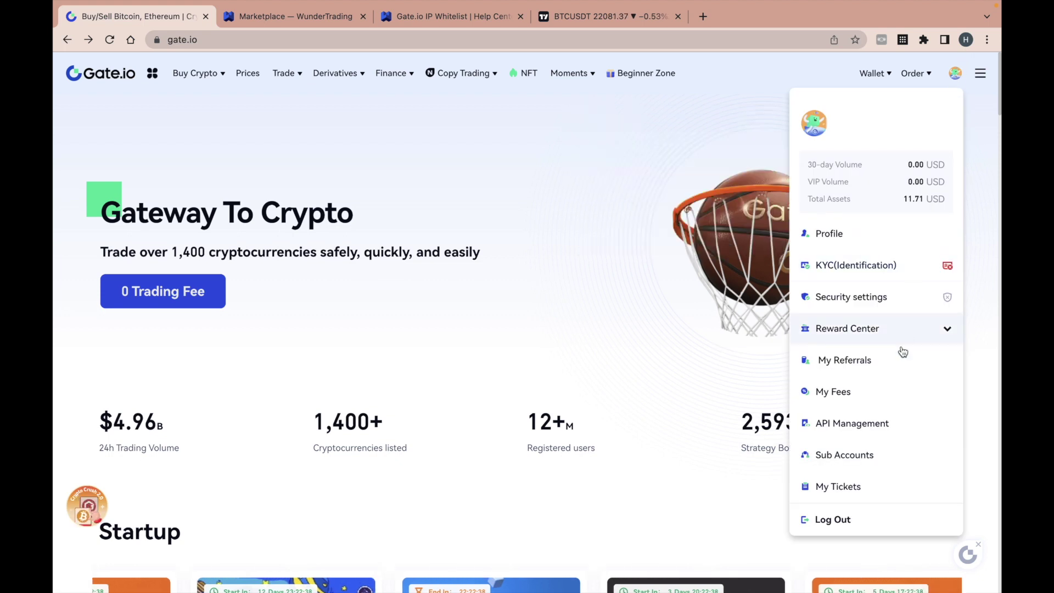
click(885, 437)
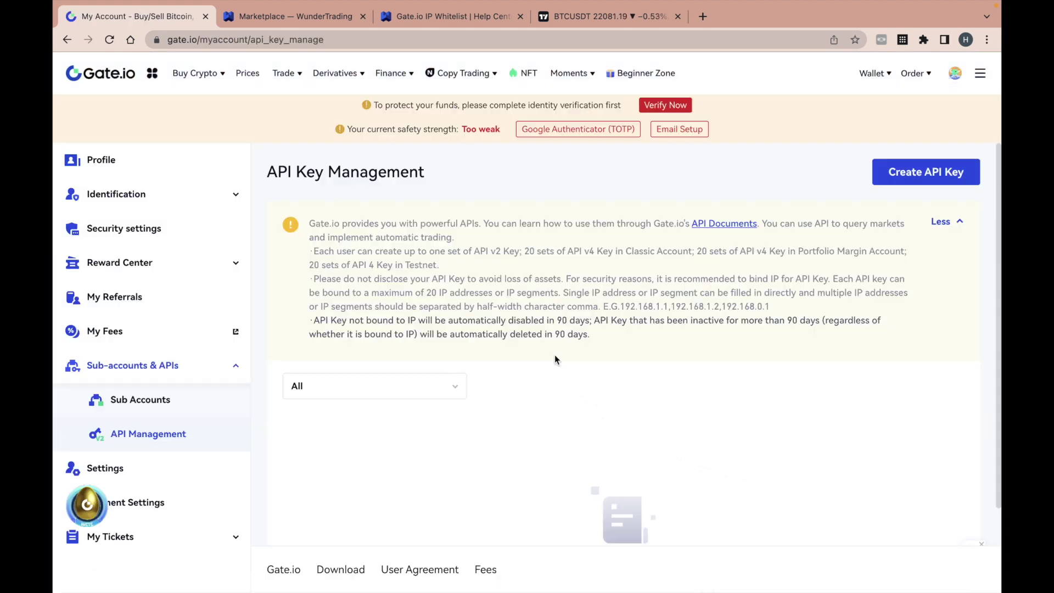
click(941, 222)
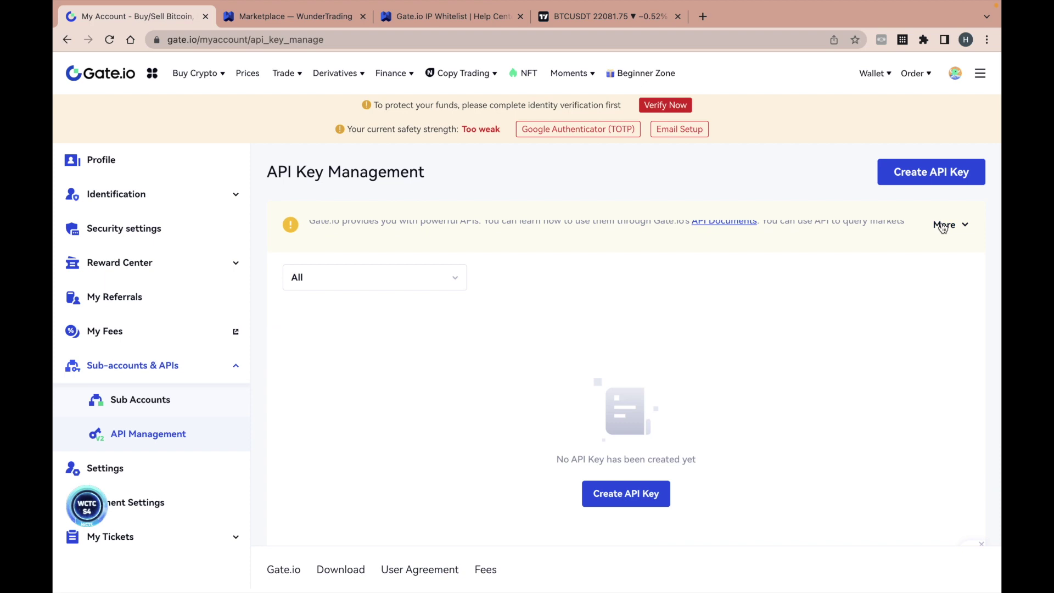
click(922, 171)
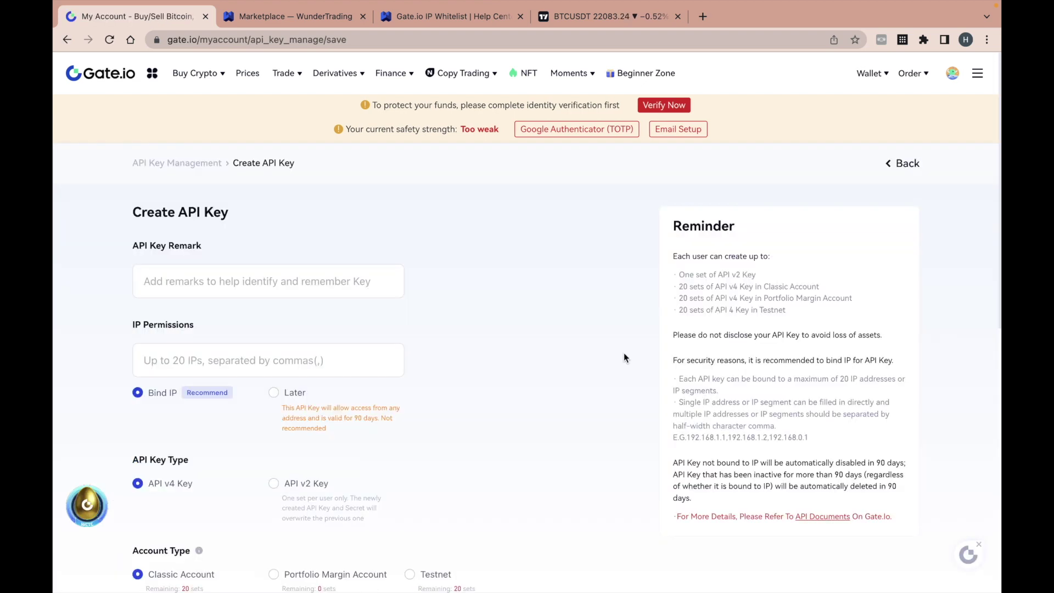
click(245, 265)
text(WunderTradi)
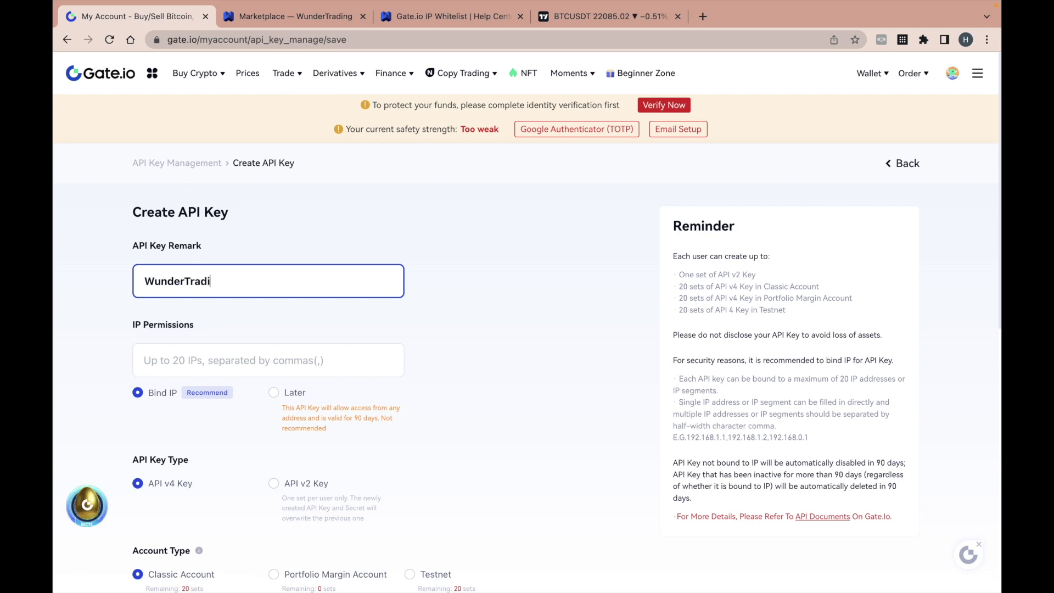
click(484, 357)
scroll(484, 357, down, 5)
click(141, 357)
scroll(577, 369, up, 4)
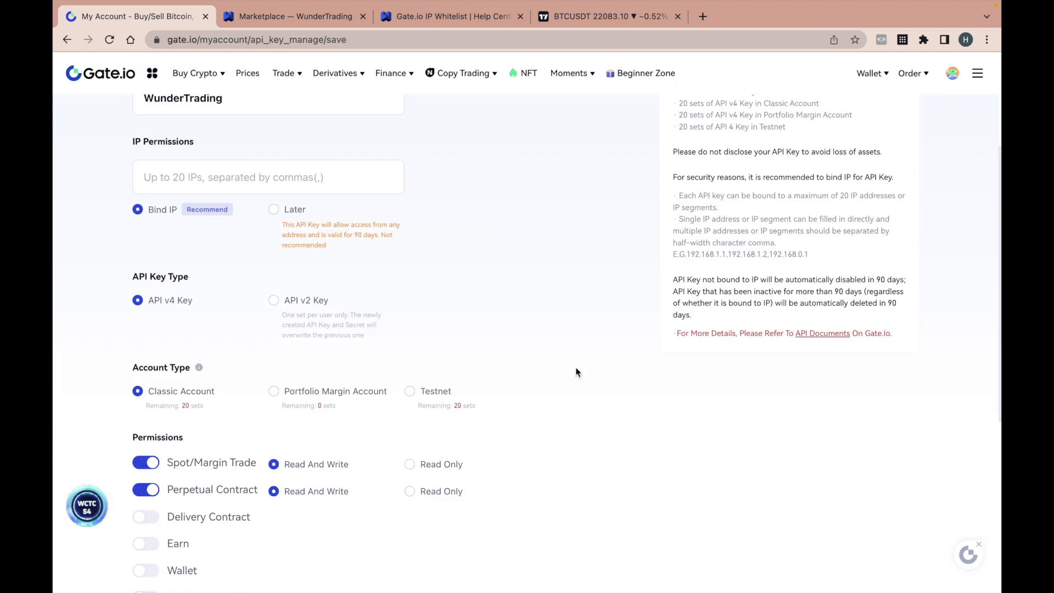
click(333, 289)
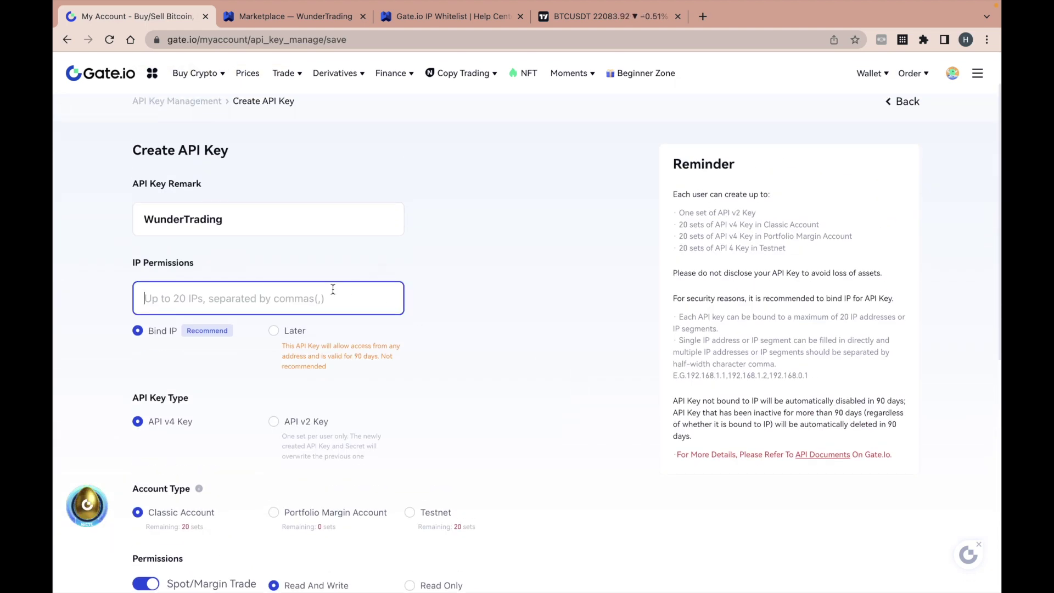
Copy the five Futures IPs from WunderTrading's Gate.io IP Whitelist article.
click(413, 18)
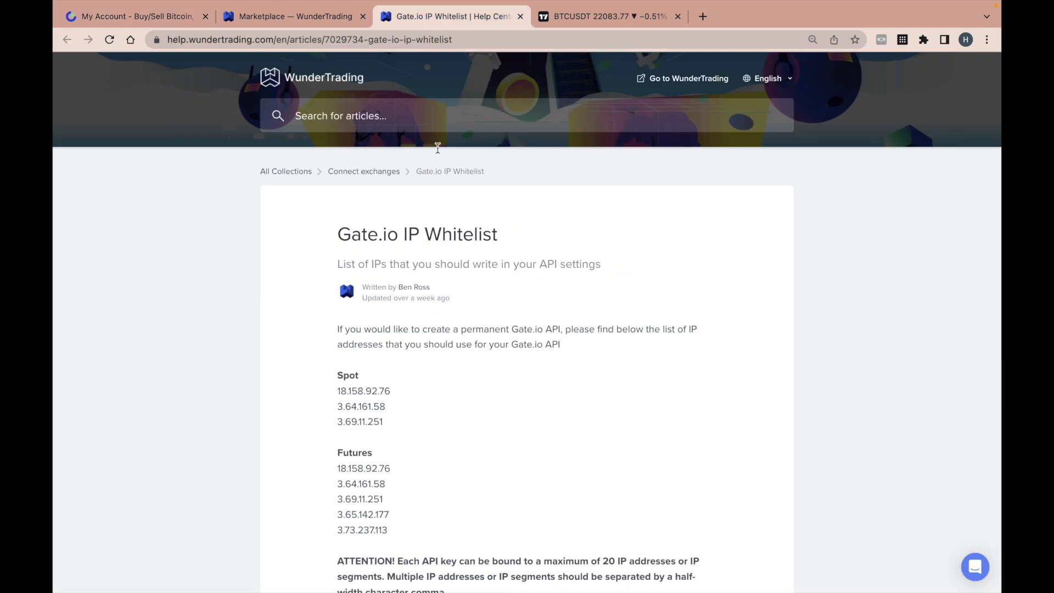
scroll(458, 341, down, 3)
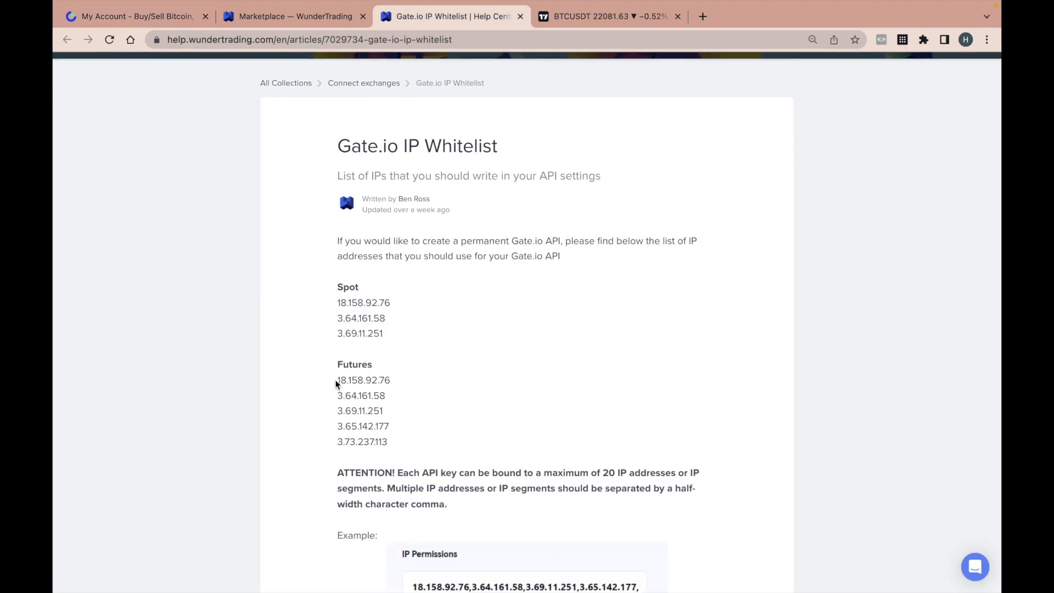
drag(336, 383, 401, 450)
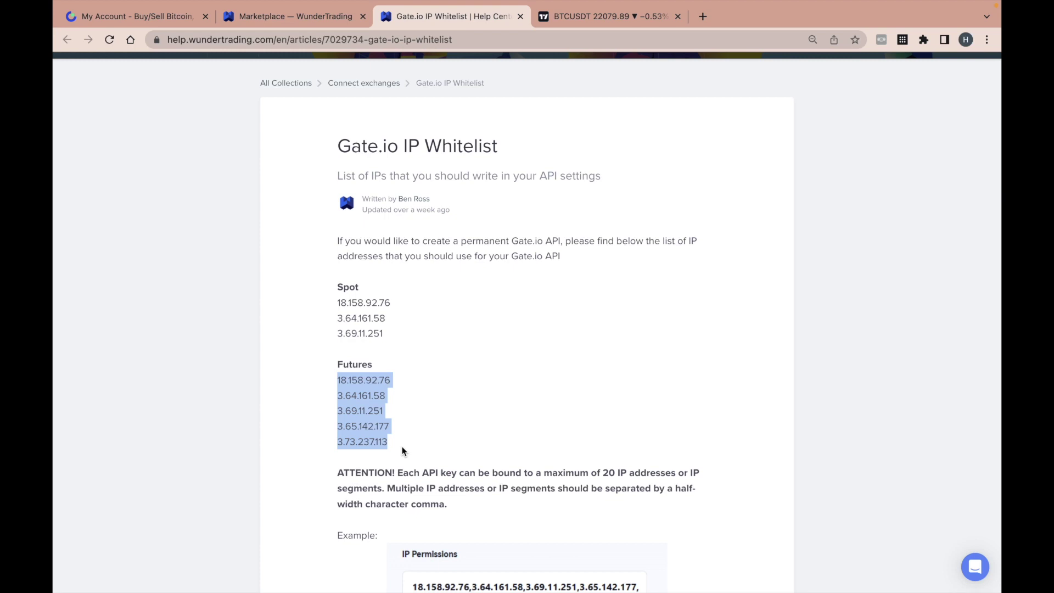
Paste the five Futures IPs into IP Permissions, separated by commas instead of spaces.
click(195, 16)
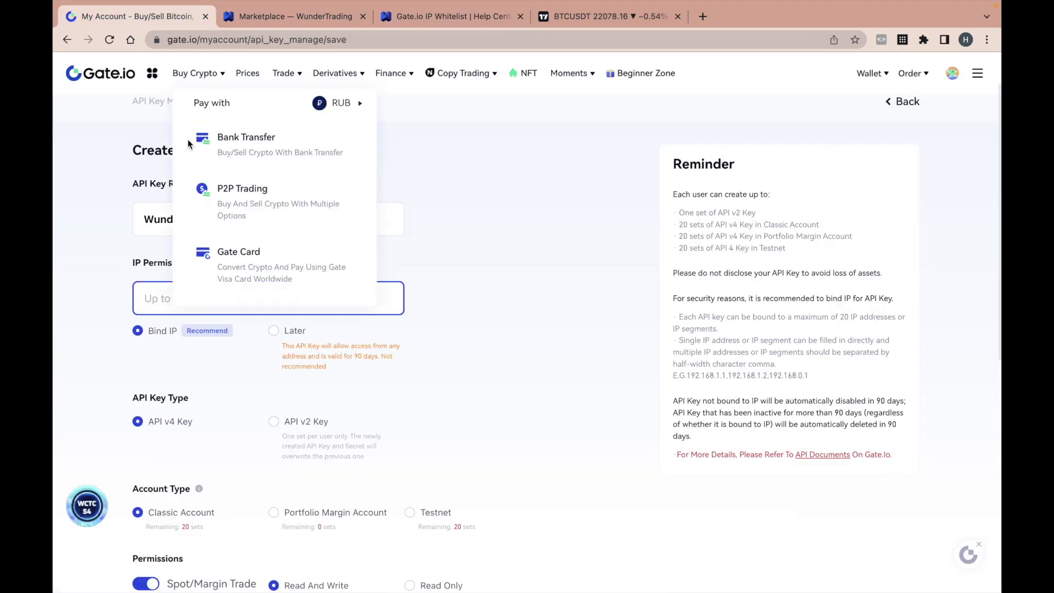
text(18.158.92.76 3.64.161.58 3.69.11.251 3.65.142.17 3.73.237.113)
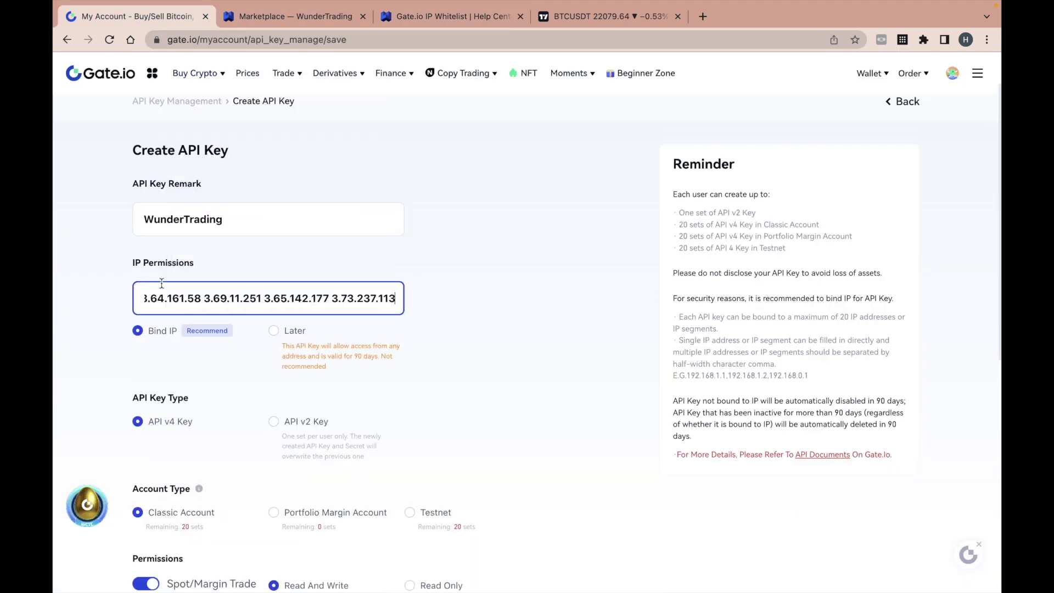
key(Home)
click(212, 298)
text(,)
key(alt+Right)
key(Delete)
text(,)
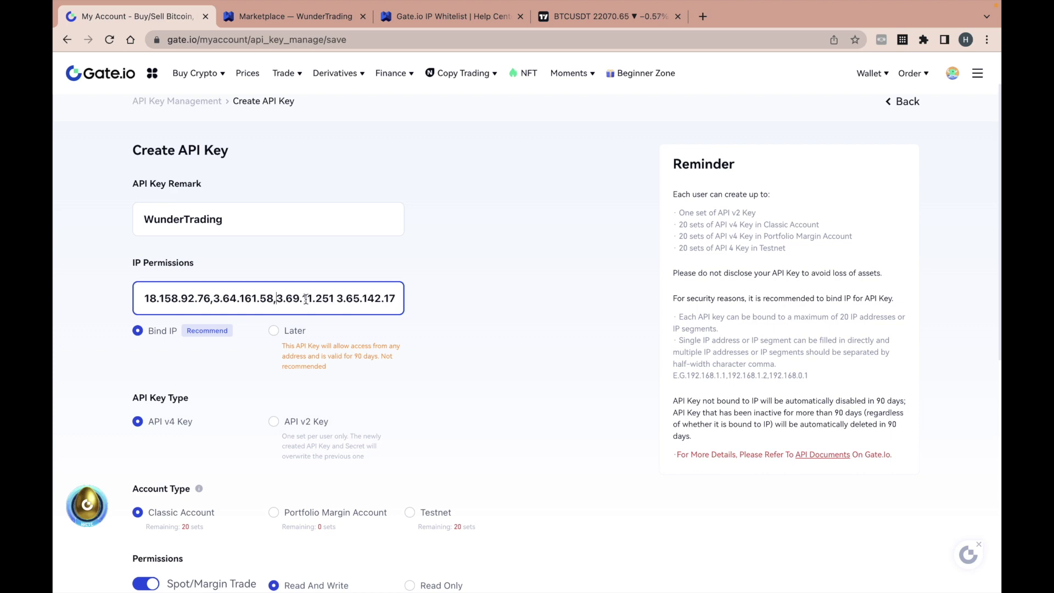
key(alt+Right)
key(Delete)
text(,)
key(alt+Right)
key(Delete)
text(,)
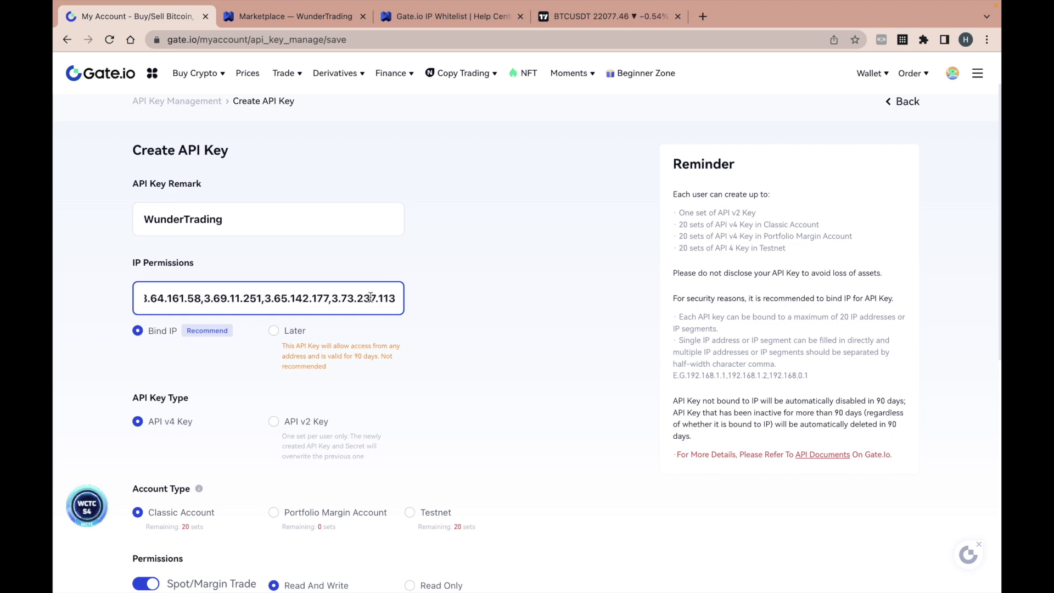
Submit the key, accept both risk warnings, and confirm with the account password and SMS code.
scroll(473, 329, down, 10)
click(247, 440)
click(287, 273)
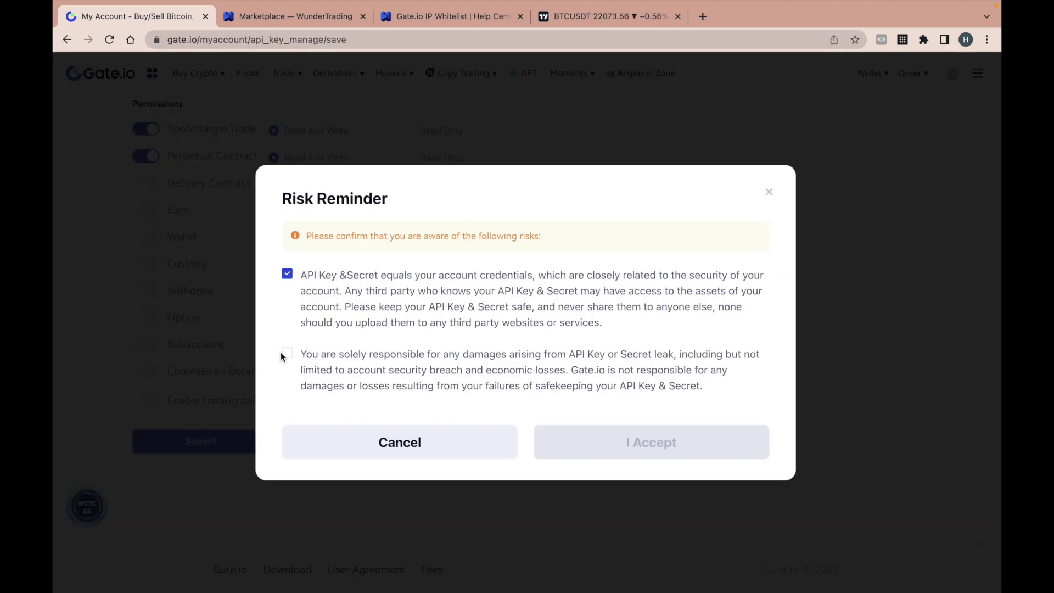
click(287, 353)
click(588, 433)
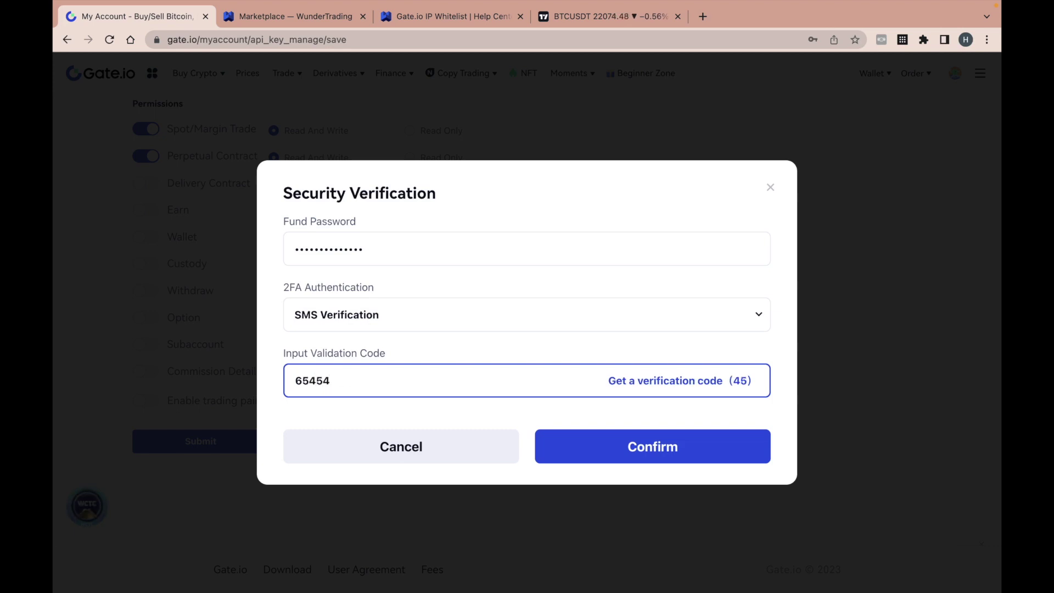
click(553, 447)
scroll(556, 445, down, 1)
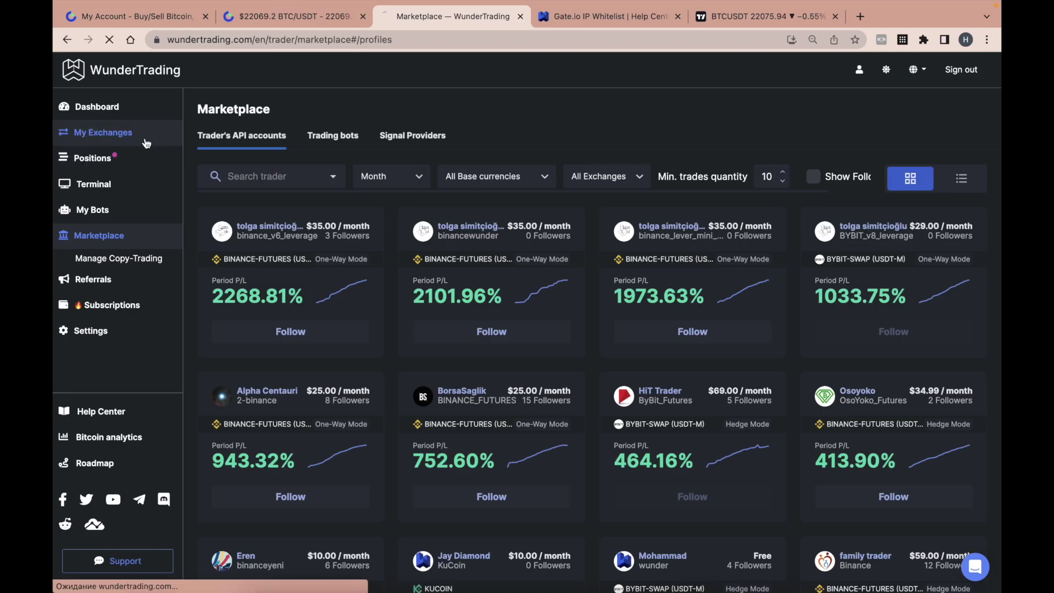
Start a new exchange account in My Exchanges with GATEIO-SWAP as the exchange.
click(144, 137)
click(237, 174)
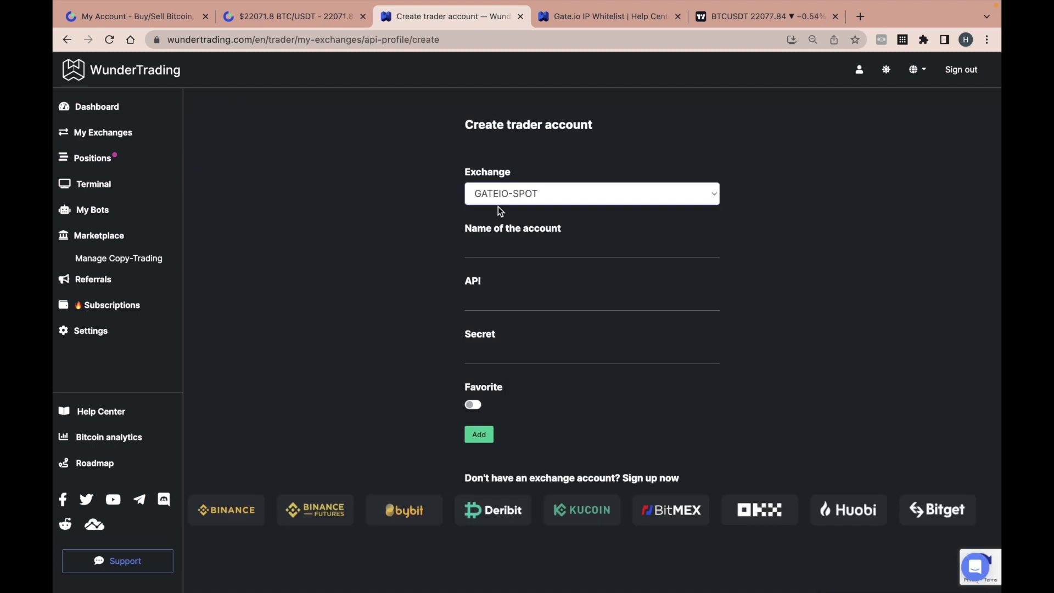
click(501, 200)
click(496, 209)
Paste the new Gate.io API key and secret into the account and add it.
click(137, 15)
click(567, 334)
click(466, 17)
key(super+v)
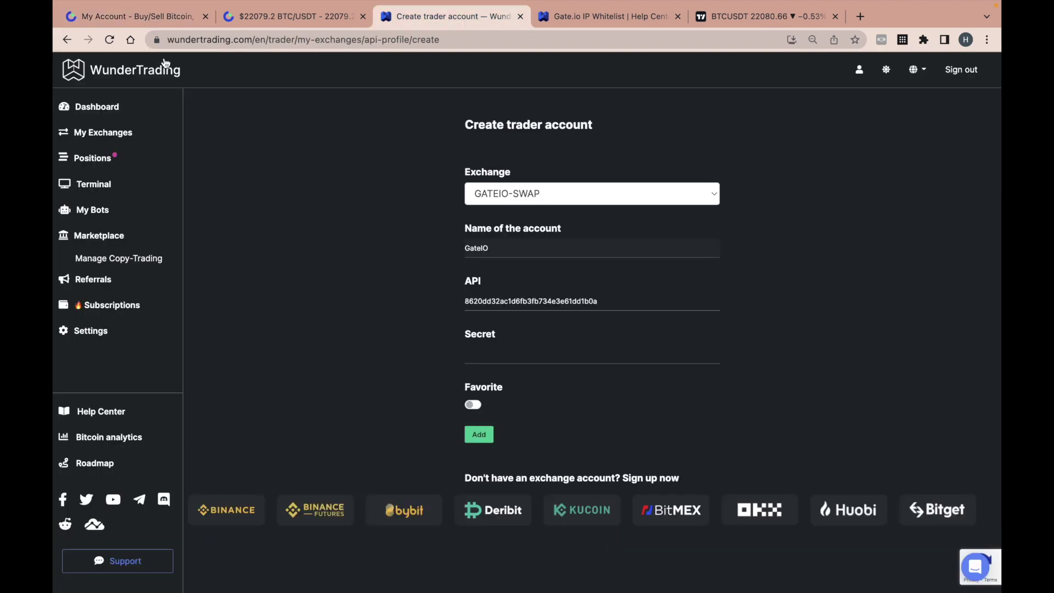
click(137, 16)
click(666, 388)
click(466, 17)
key(super+v)
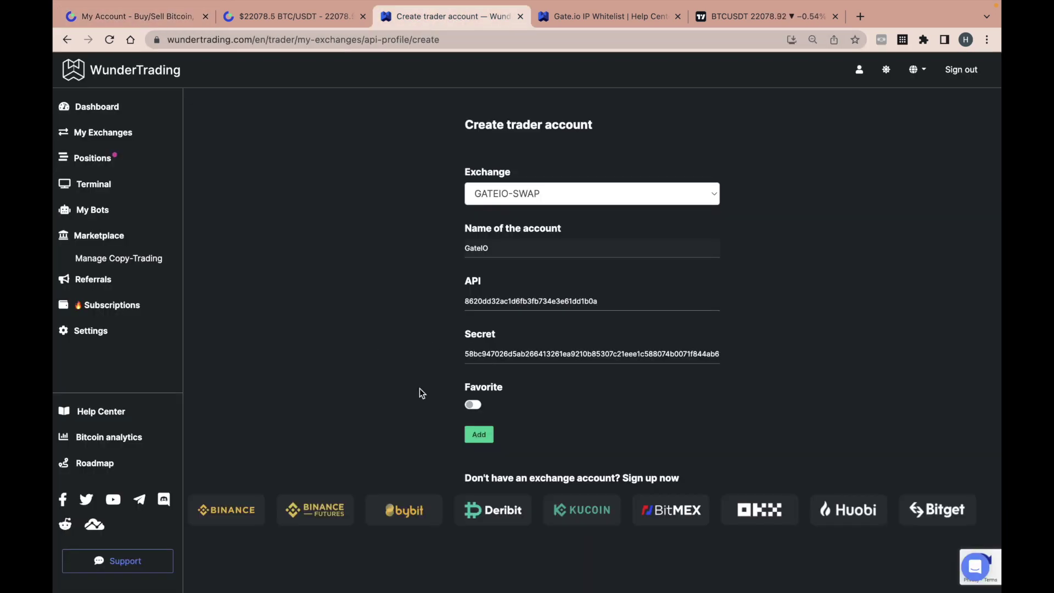
click(482, 436)
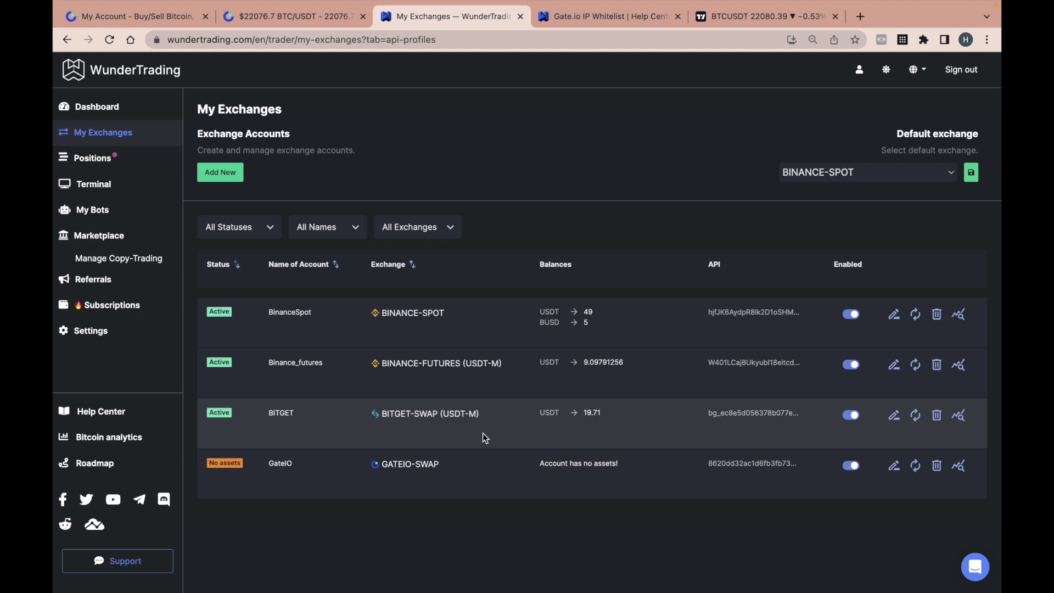
Refresh the GateIO account so it turns Active with 11.71 USDT.
click(915, 467)
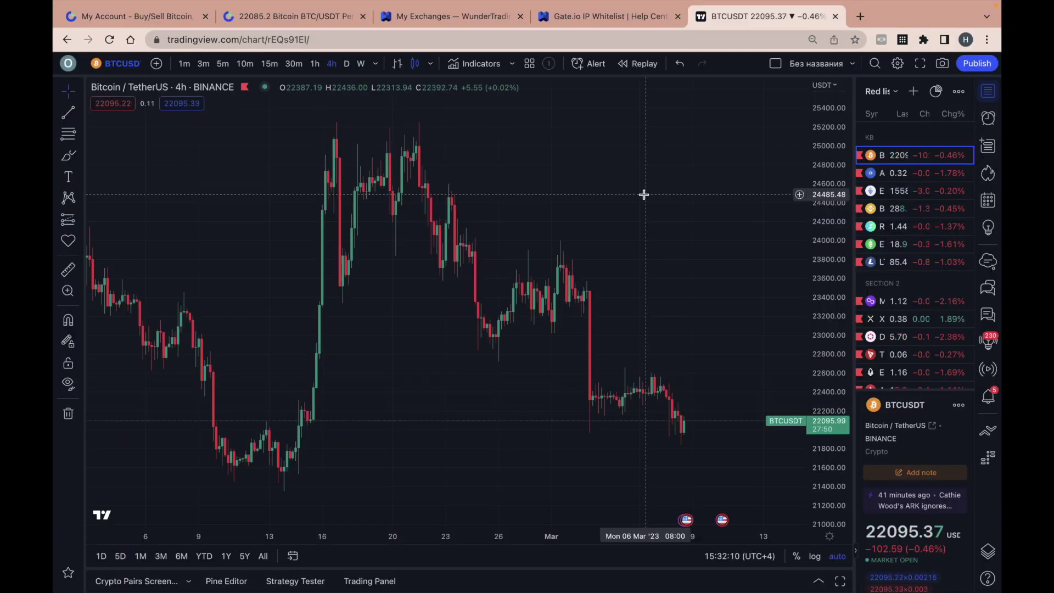
Search 'wunder bot' and add the Wunder Keltner bot strategy to the BTCUSDT chart.
click(483, 61)
text(wu)
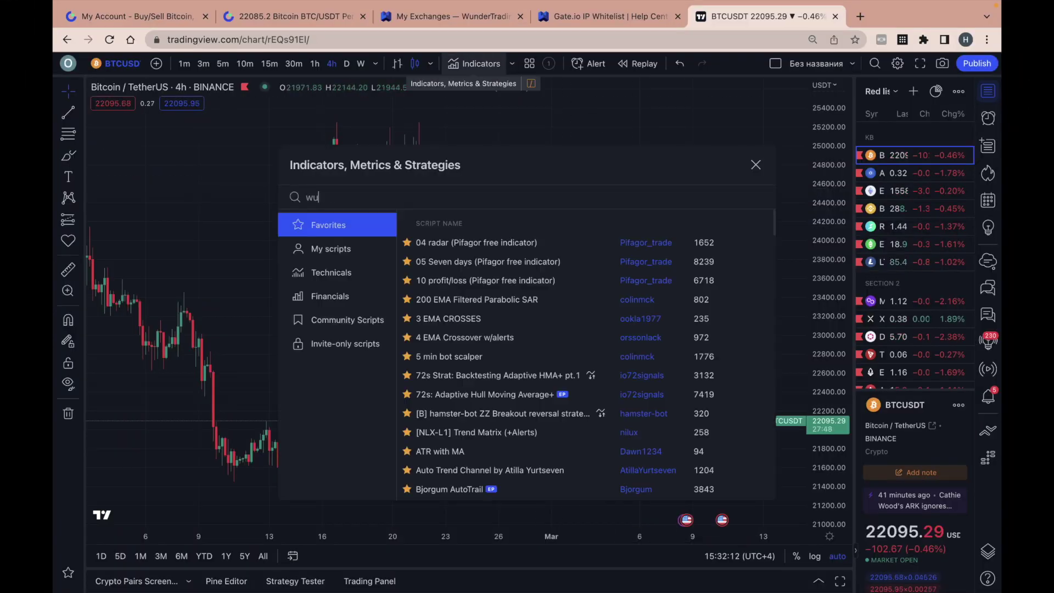
text(nder bot)
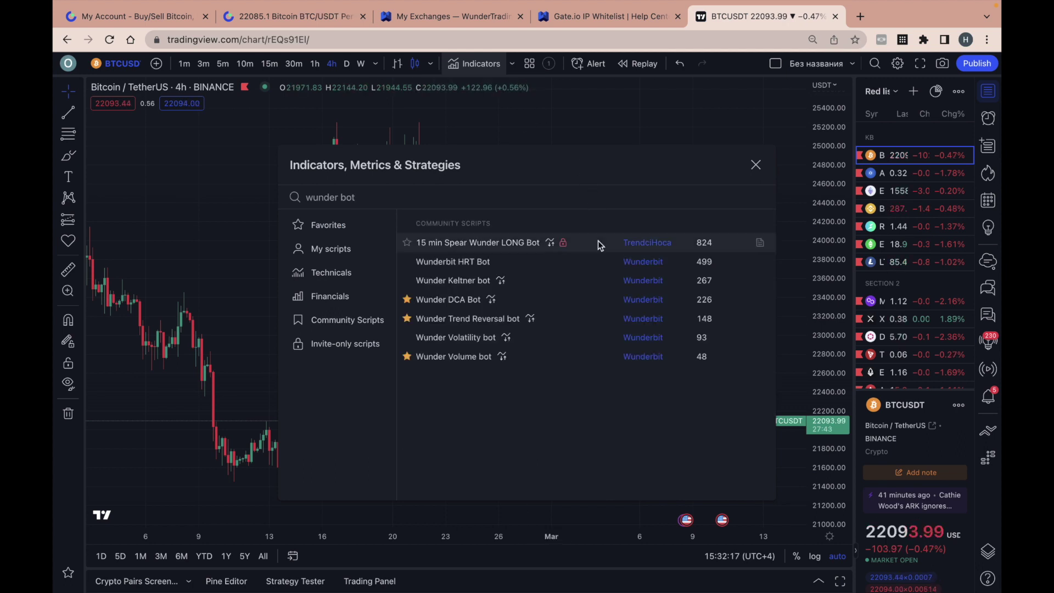
click(600, 280)
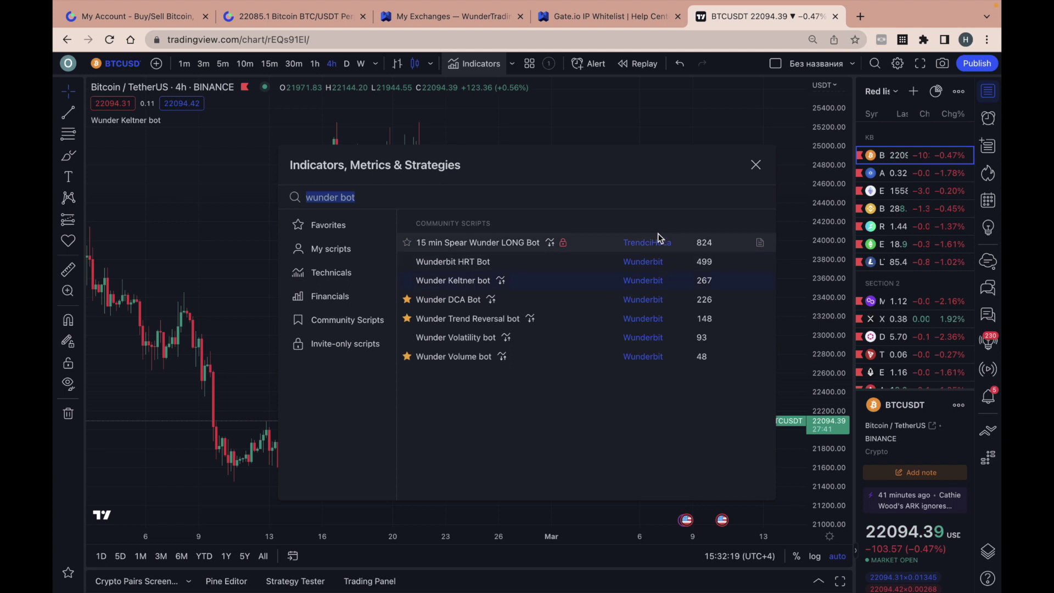
click(752, 160)
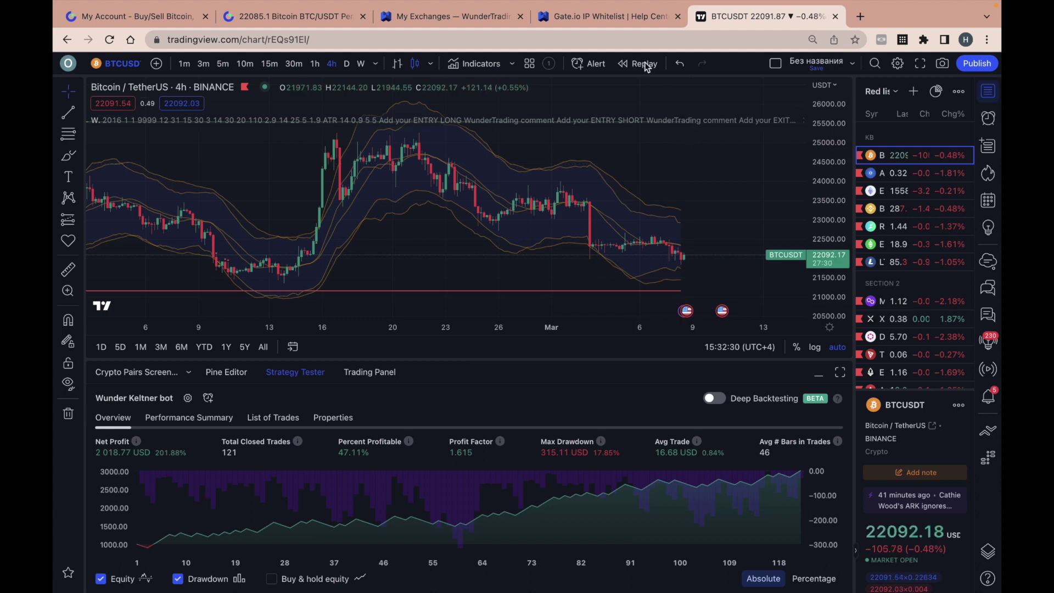
Start a new WunderTrading bot named 'keltner'.
click(433, 16)
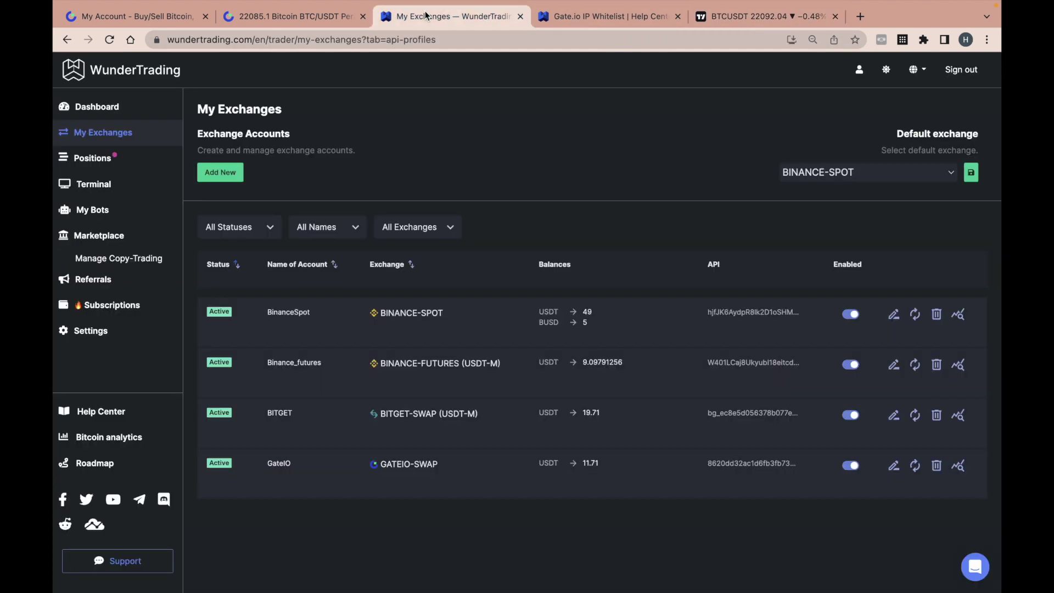
click(105, 211)
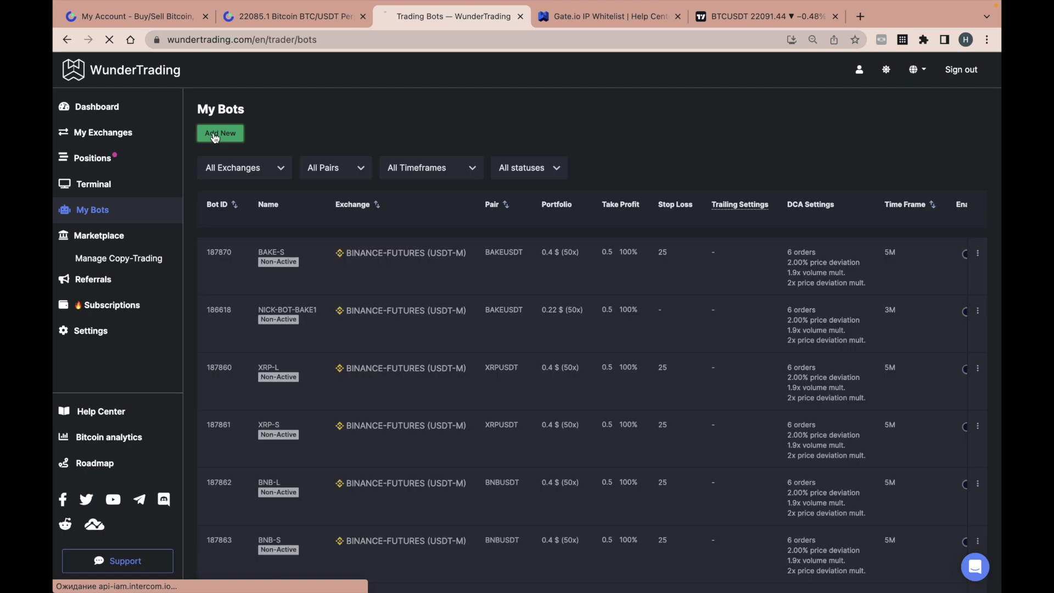
click(215, 134)
click(220, 156)
text(keltner)
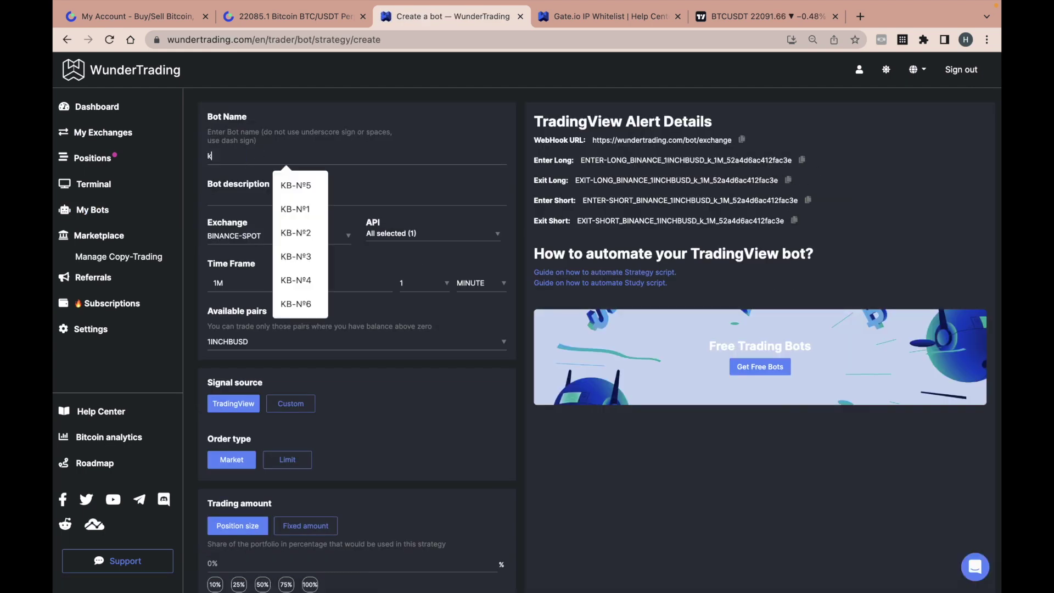
Set the bot to GATEIO-SWAP, a 1H time frame and the BTC_USDT pair.
click(299, 241)
click(294, 278)
click(417, 283)
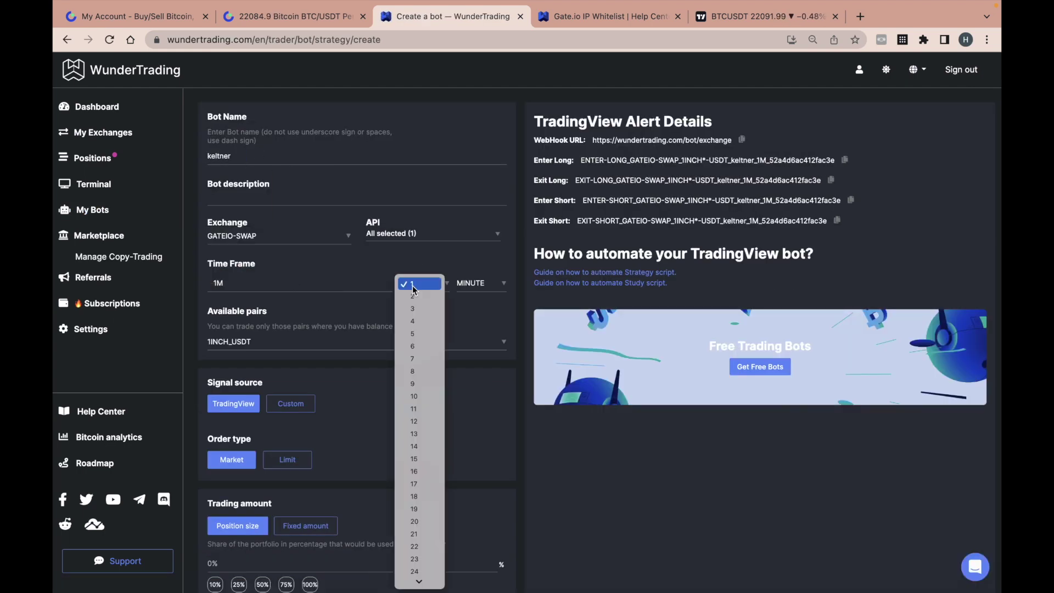
click(417, 282)
click(476, 283)
click(486, 297)
click(411, 341)
scroll(410, 341, down, 10)
click(410, 342)
click(411, 341)
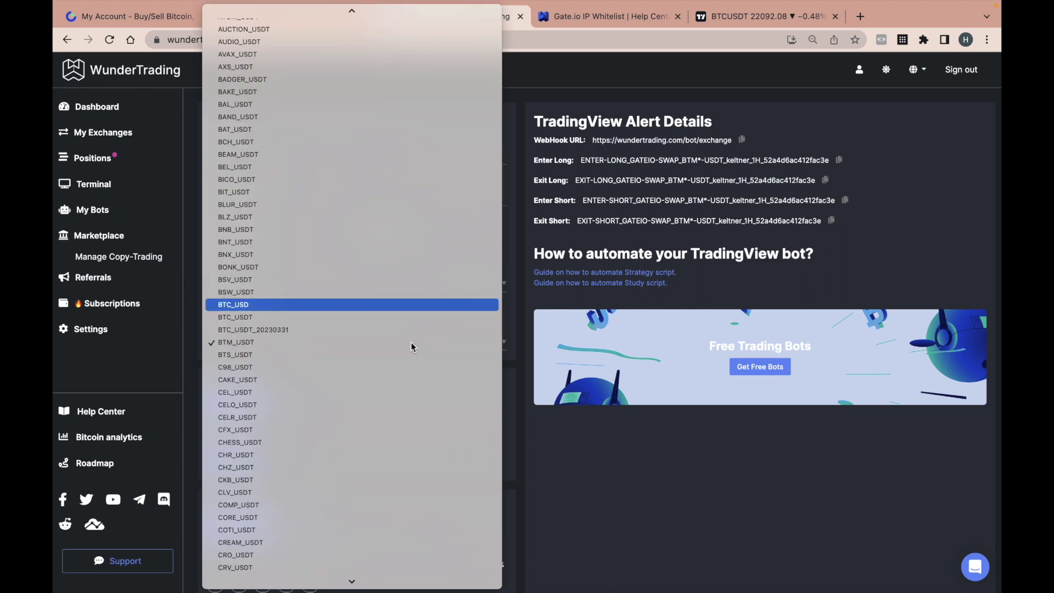
click(273, 320)
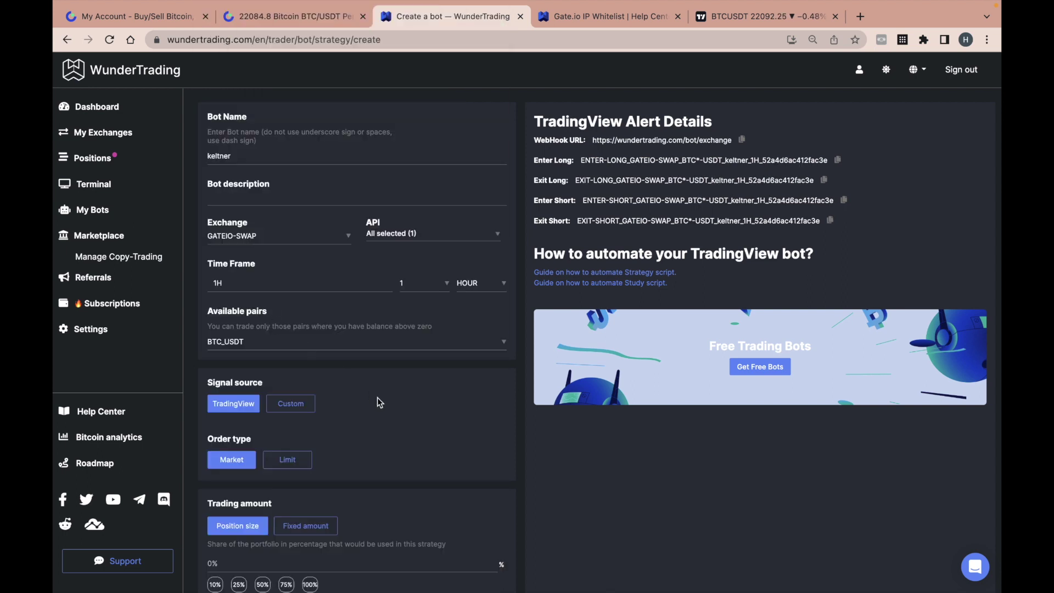
Tick 'Custom amount sent from TradingView' so trade amounts come from alerts.
scroll(377, 397, down, 4)
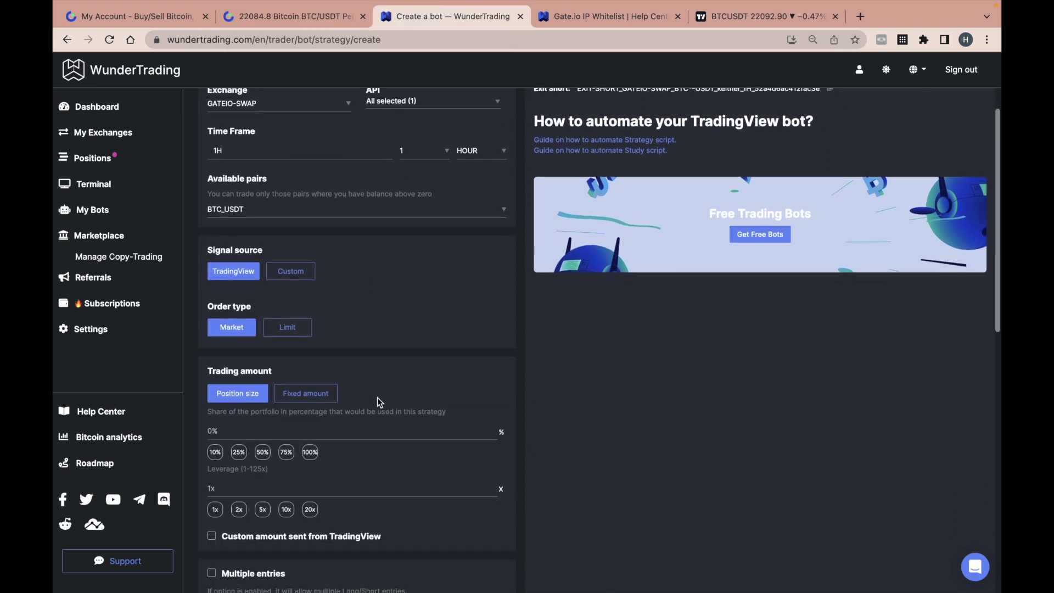
click(321, 463)
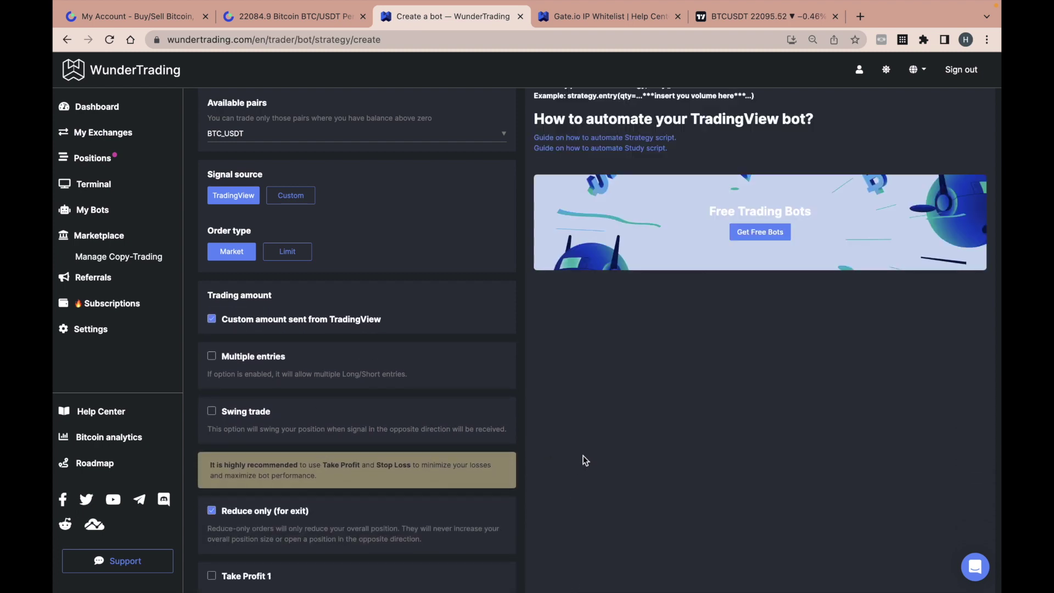
scroll(585, 460, down, 6)
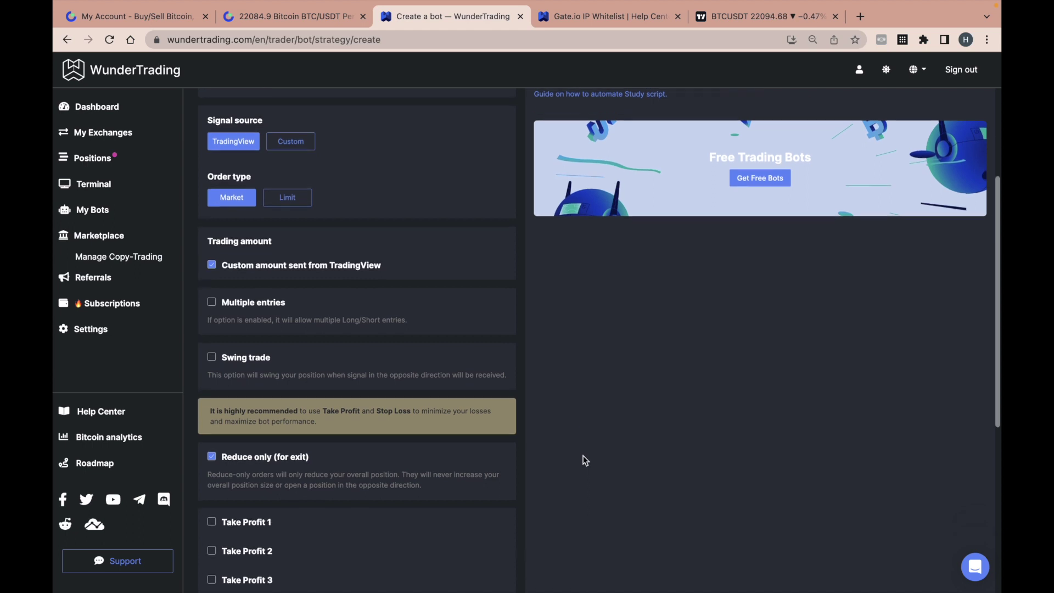
scroll(585, 459, up, 10)
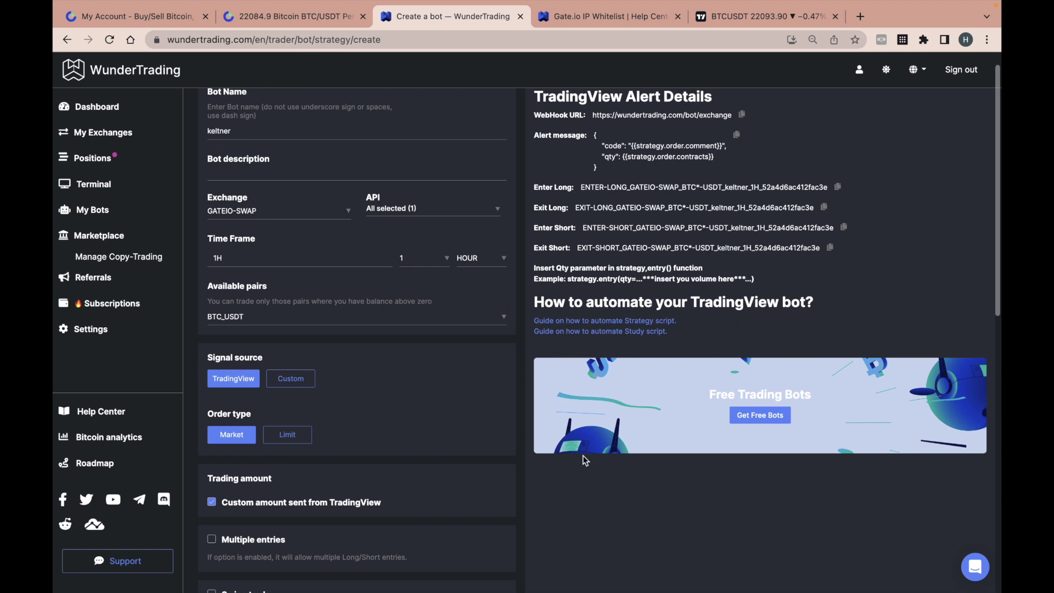
scroll(585, 459, up, 1)
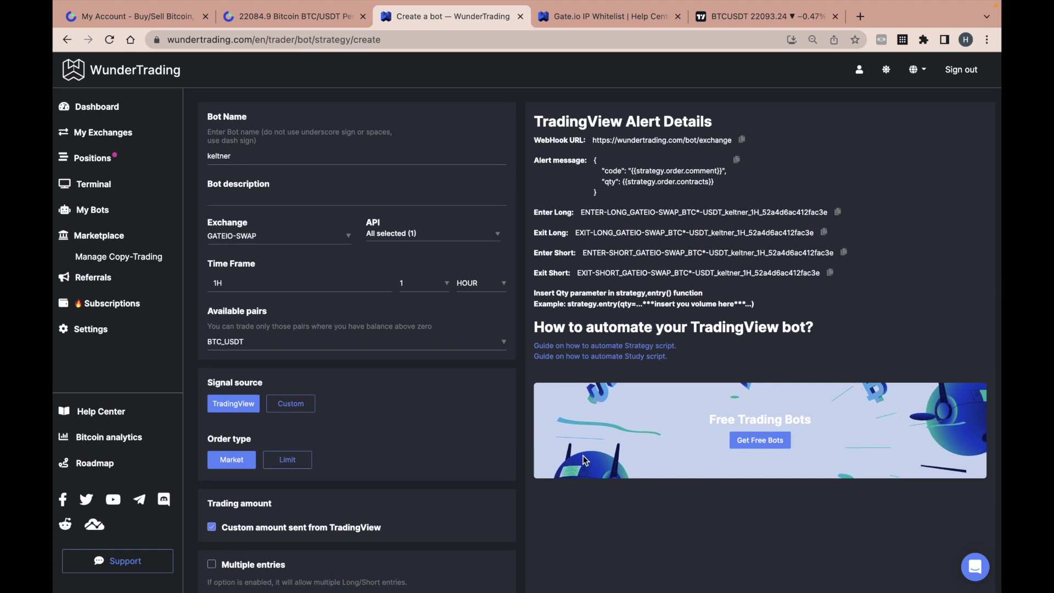
Turn on 'Volume in contract' in the Wunder Keltner bot strategy inputs and apply.
click(742, 22)
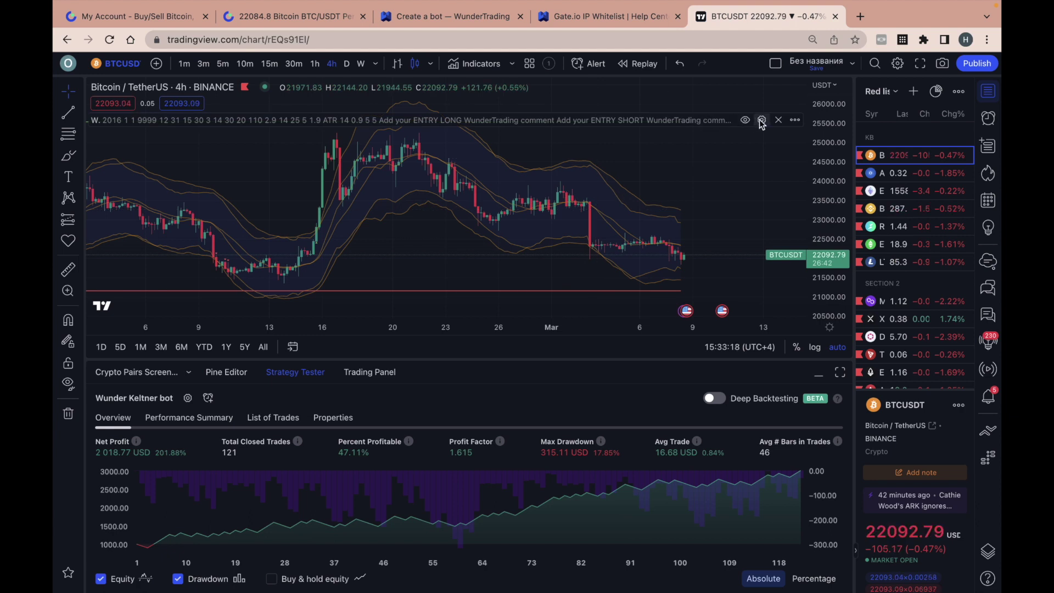
click(762, 120)
scroll(432, 404, down, 5)
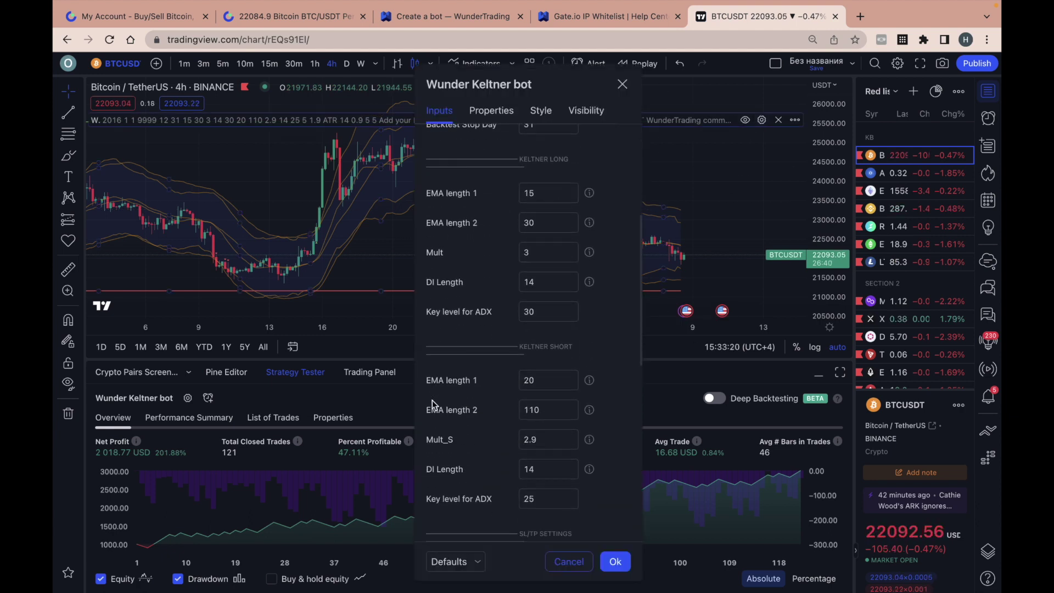
scroll(432, 404, down, 5)
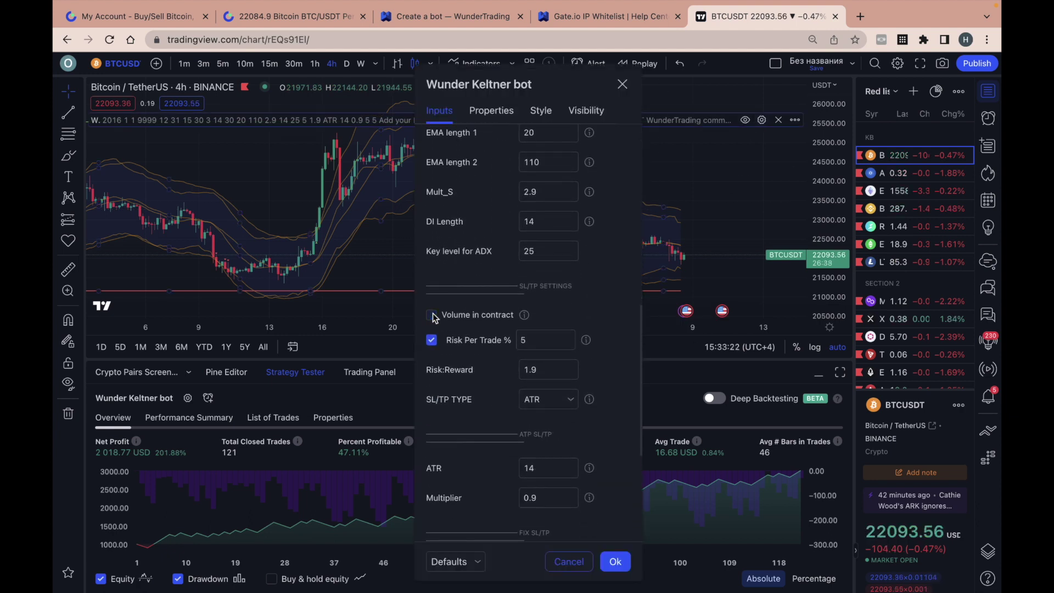
click(432, 315)
click(614, 561)
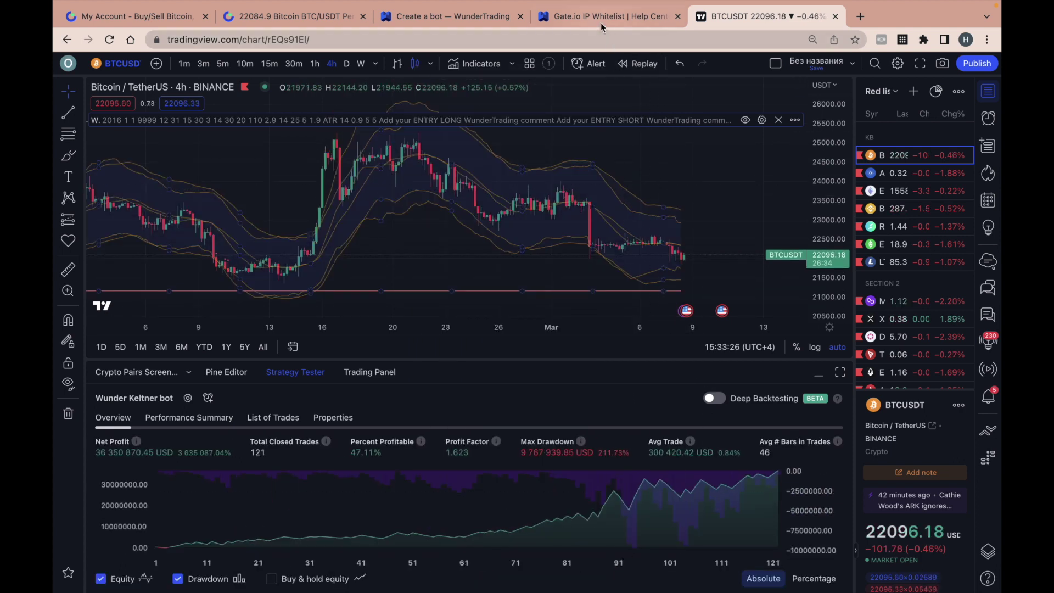
Paste WunderTrading's Enter Long and Exit Long strings into the ENTRY LONG and EXIT LONG comments.
click(414, 18)
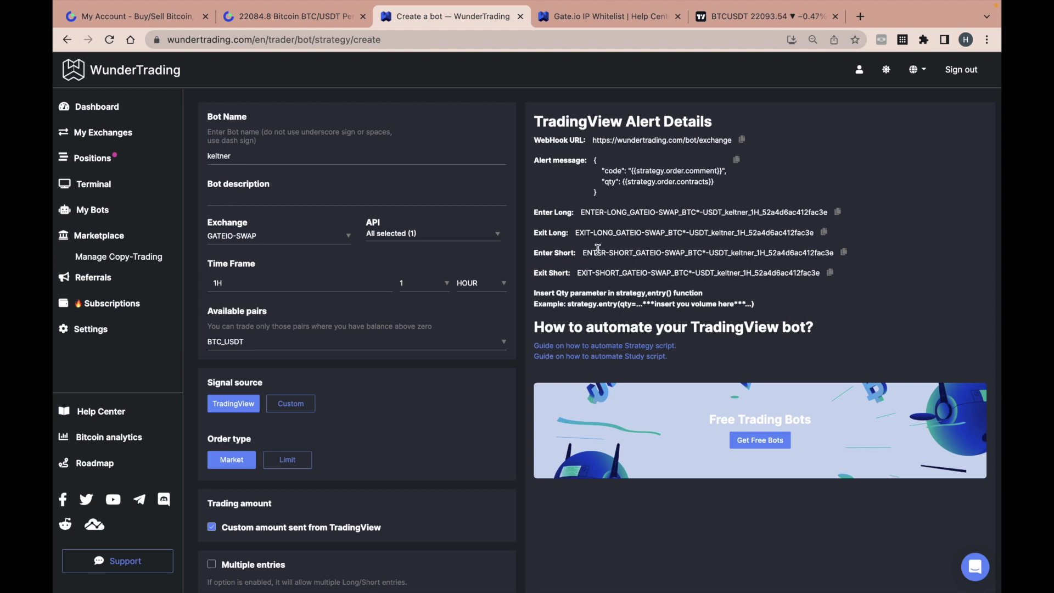
click(837, 211)
click(766, 16)
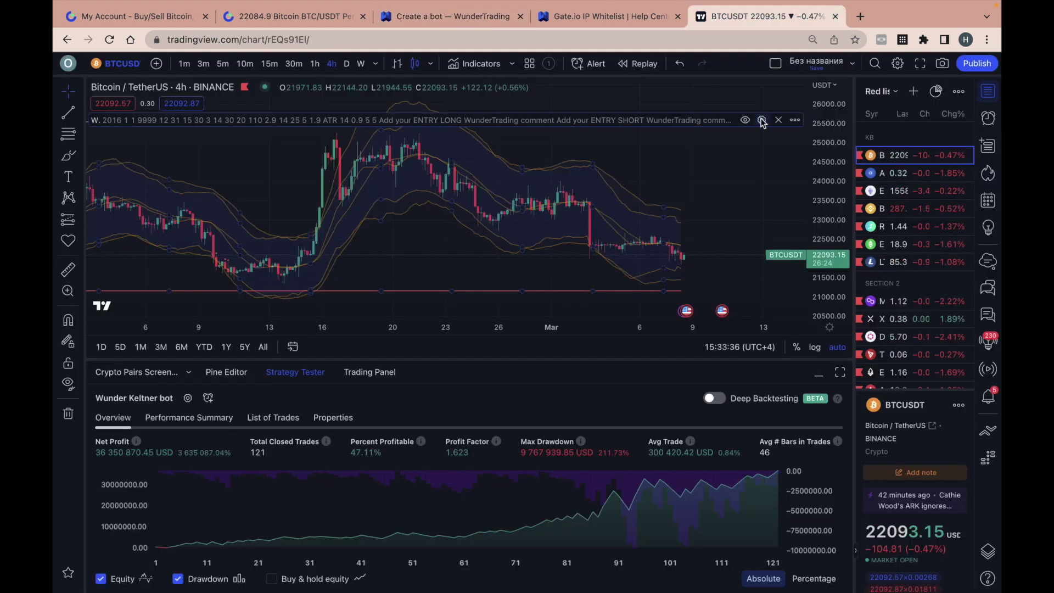
click(761, 119)
click(549, 428)
key(super+v)
click(413, 18)
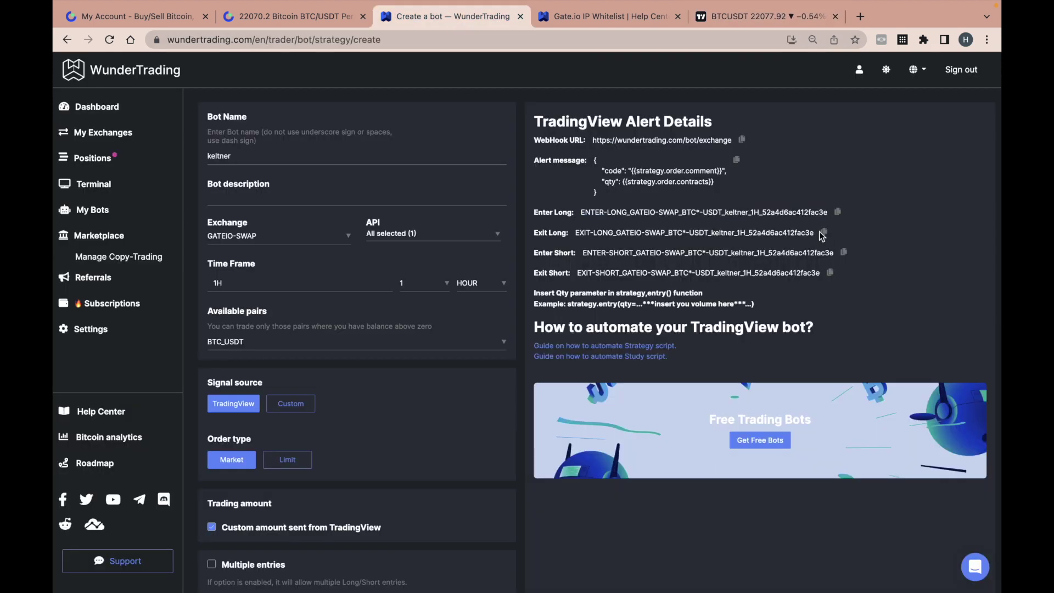
click(837, 233)
click(765, 16)
click(565, 487)
key(super+v)
Paste the Enter Short and Exit Short strings into ENTRY SHORT and EXIT SHORT, then apply.
click(413, 18)
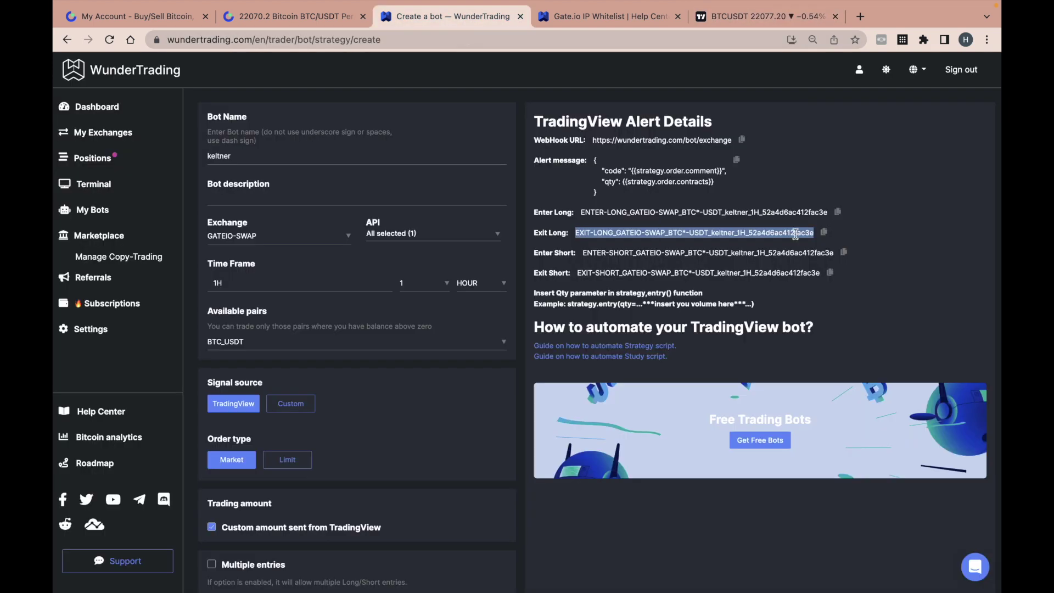
click(837, 252)
click(766, 16)
click(546, 457)
key(super+v)
click(413, 17)
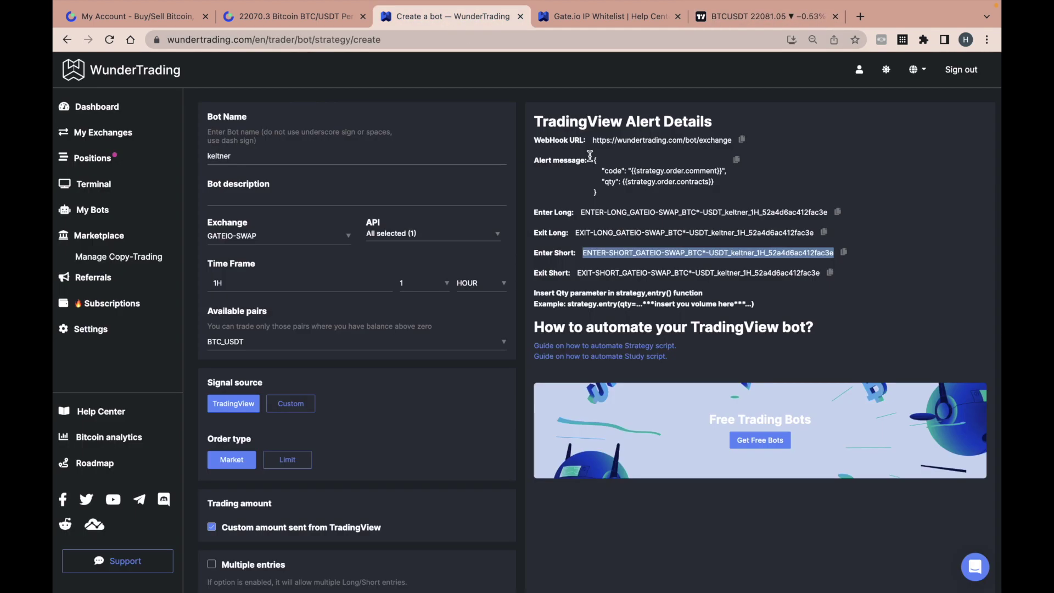
click(836, 273)
click(766, 16)
click(546, 516)
key(super+v)
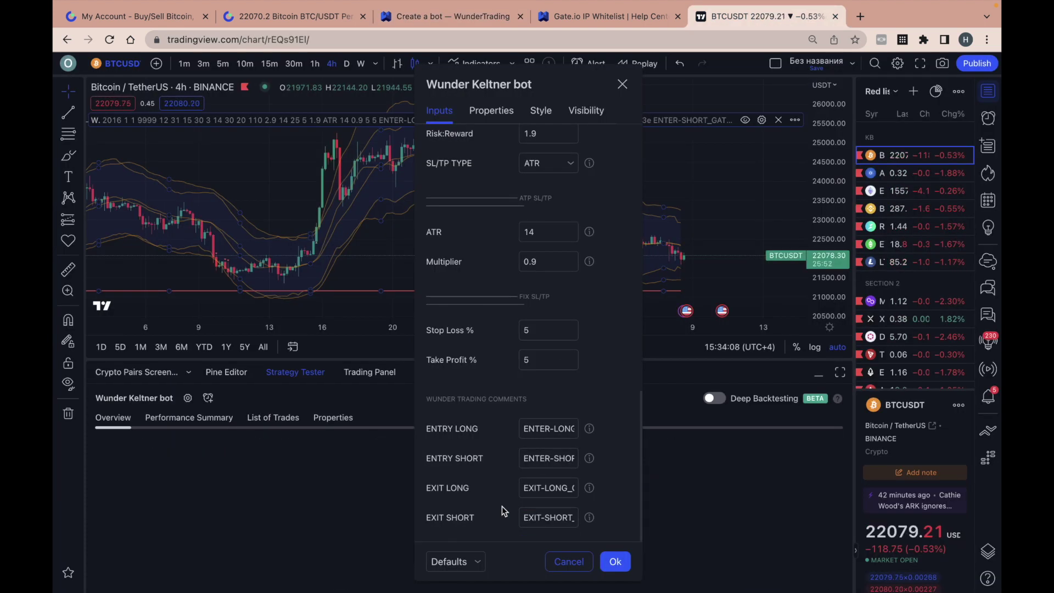
click(614, 561)
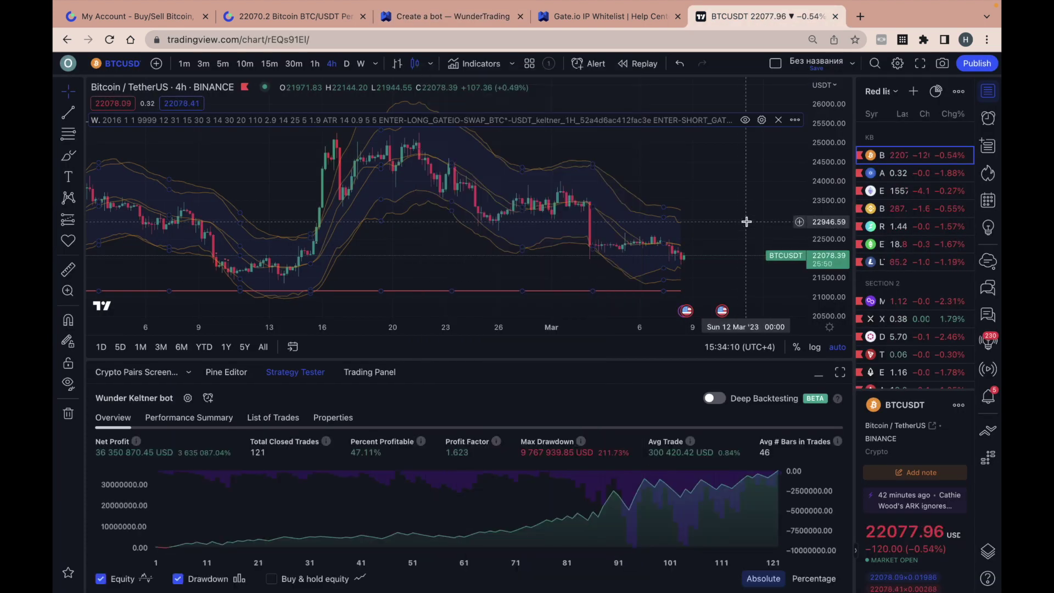
Add an alert named 'keltner' on the strategy carrying WunderTrading's alert message.
click(797, 121)
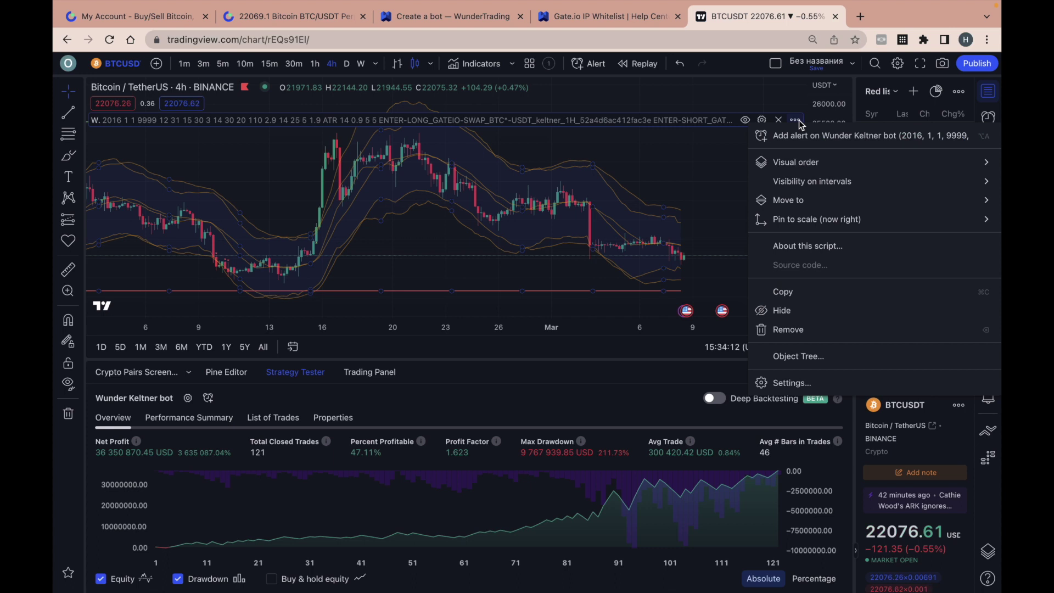
click(803, 137)
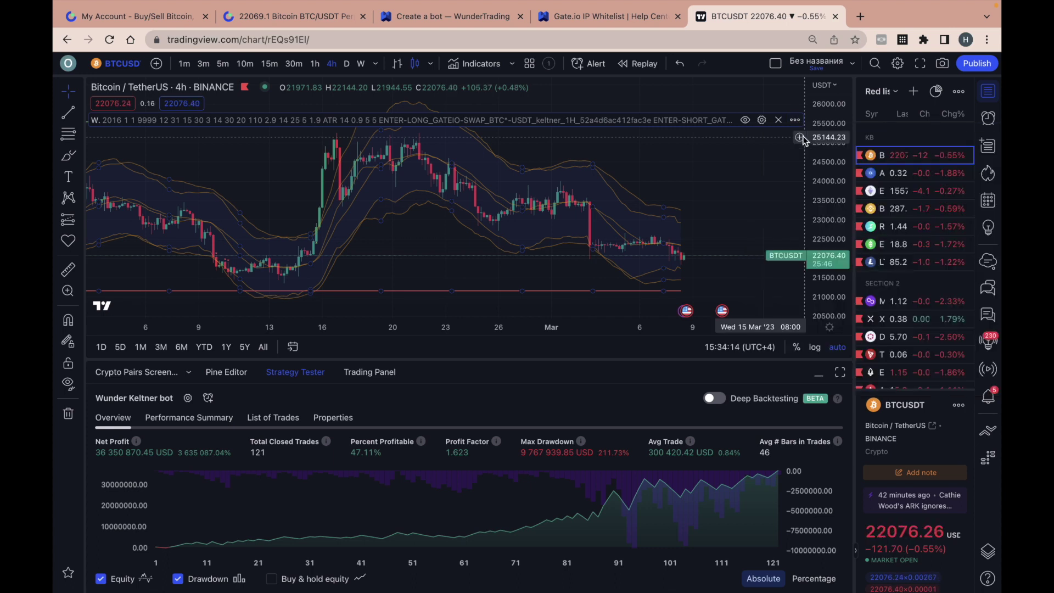
click(557, 318)
text(keltner bot)
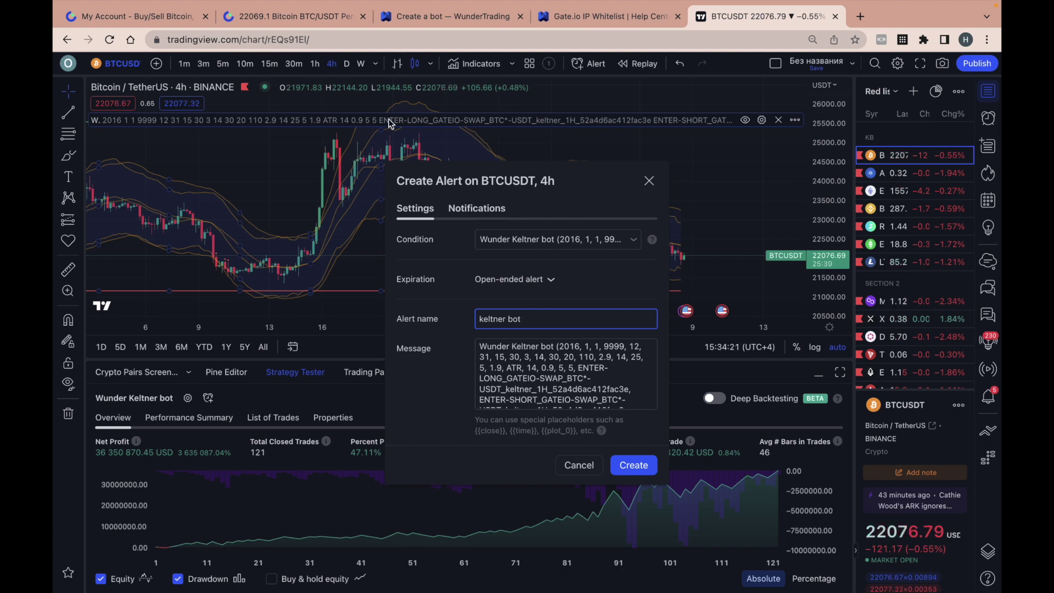
click(447, 16)
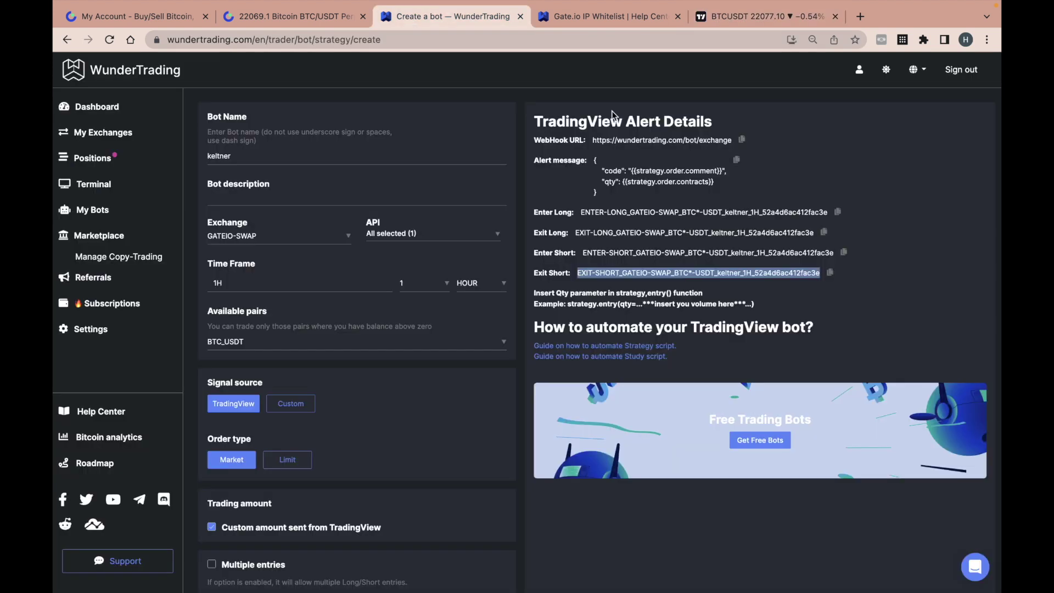
click(737, 160)
click(763, 16)
click(544, 384)
key(ctrl+a)
text({ "code": "{{strategy.order.comment}}", "qty": {{strategy.order.contracts}} })
click(476, 208)
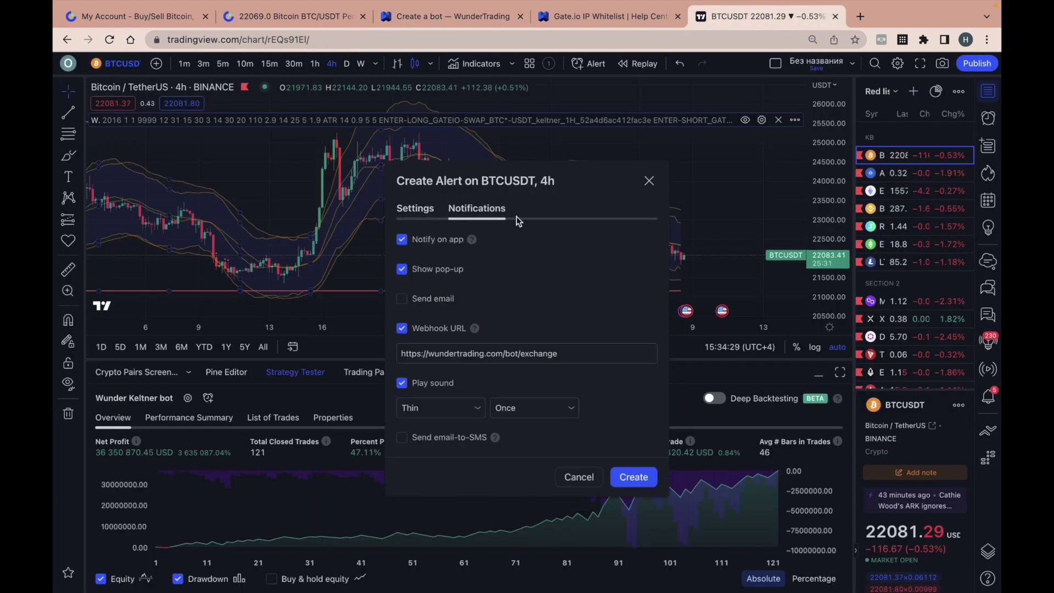
click(447, 16)
click(742, 139)
click(762, 16)
click(560, 353)
key(ctrl+a)
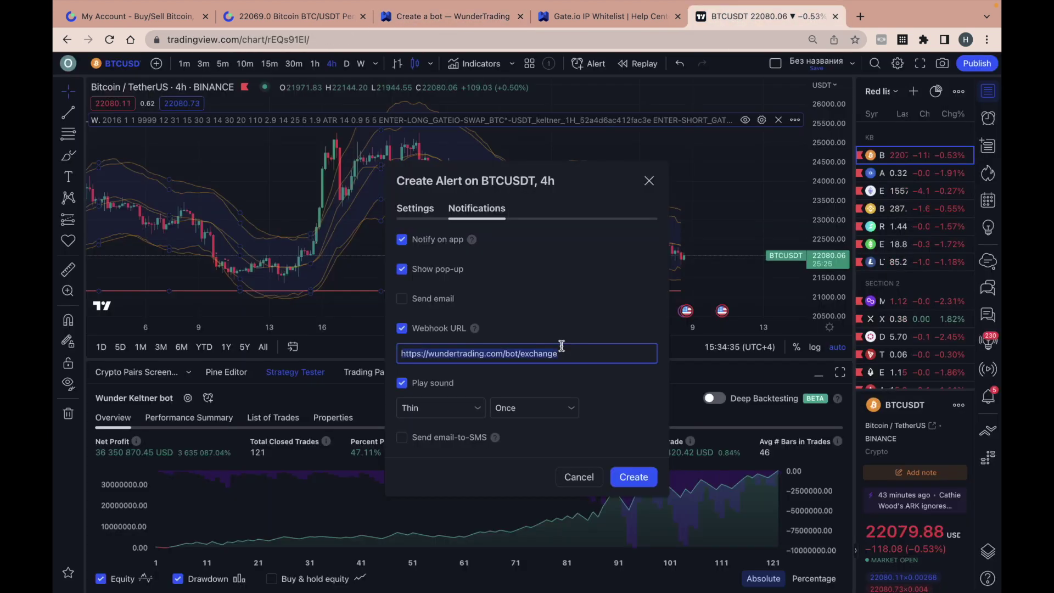
text(https://wundertrading.com/bot/exchange)
click(602, 395)
click(631, 476)
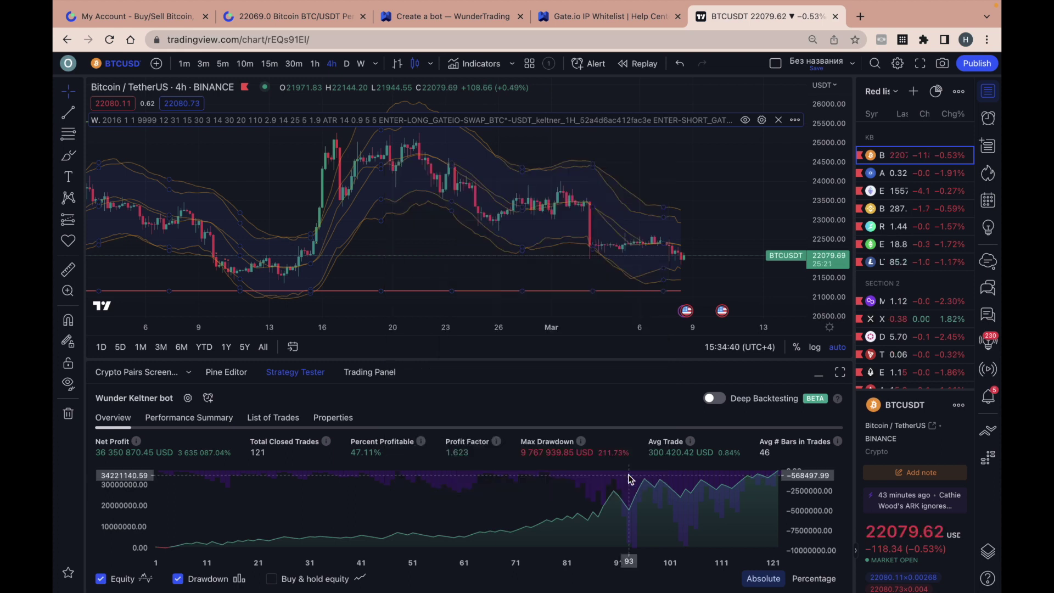
click(988, 118)
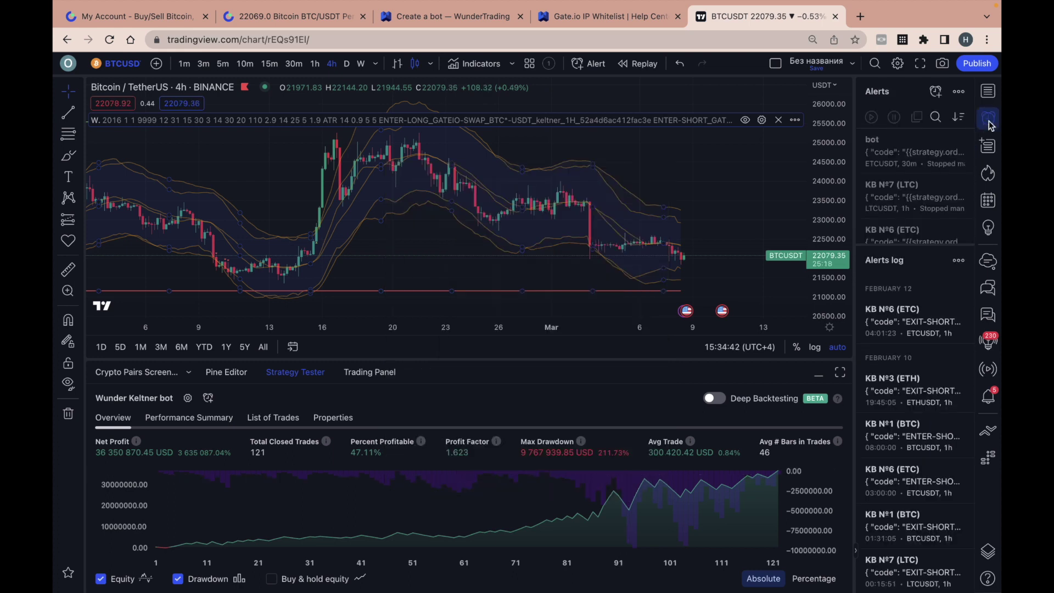
Update the keltner bot and choose 'Save and Wait for the signal'.
drag(854, 163, 684, 163)
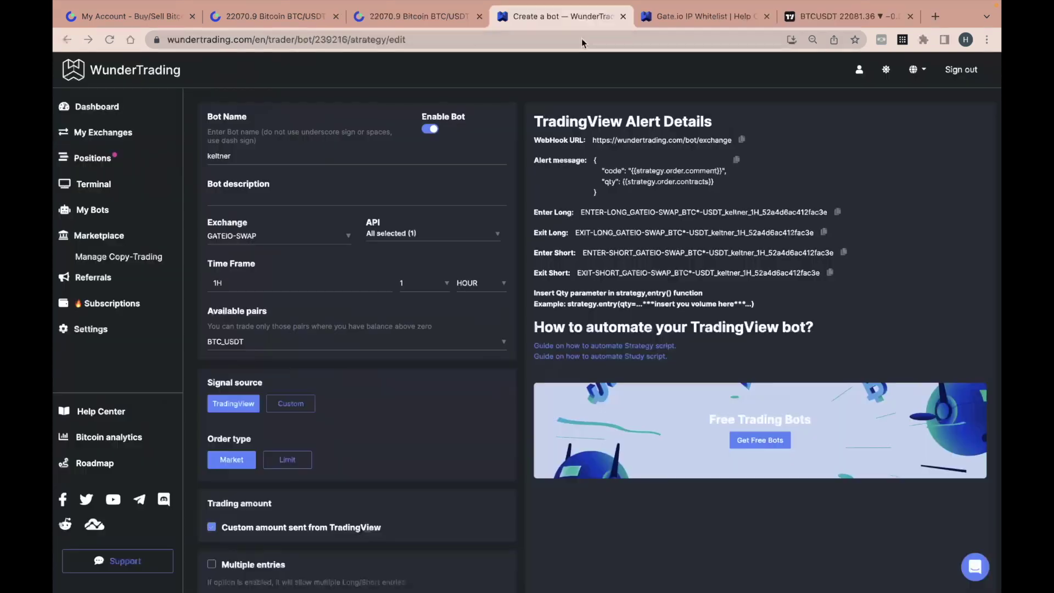
scroll(411, 319, down, 15)
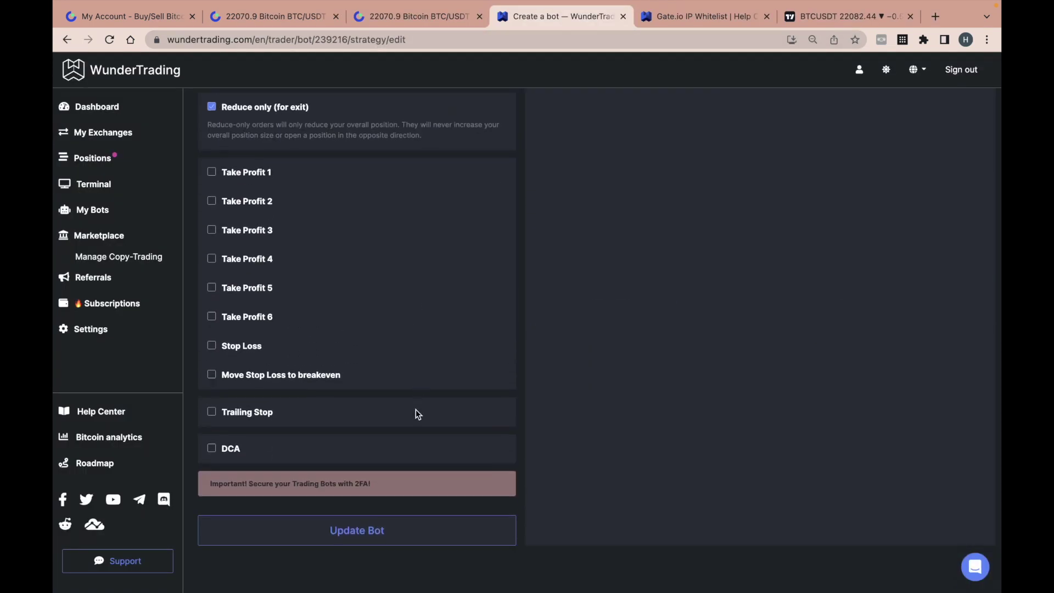
click(416, 527)
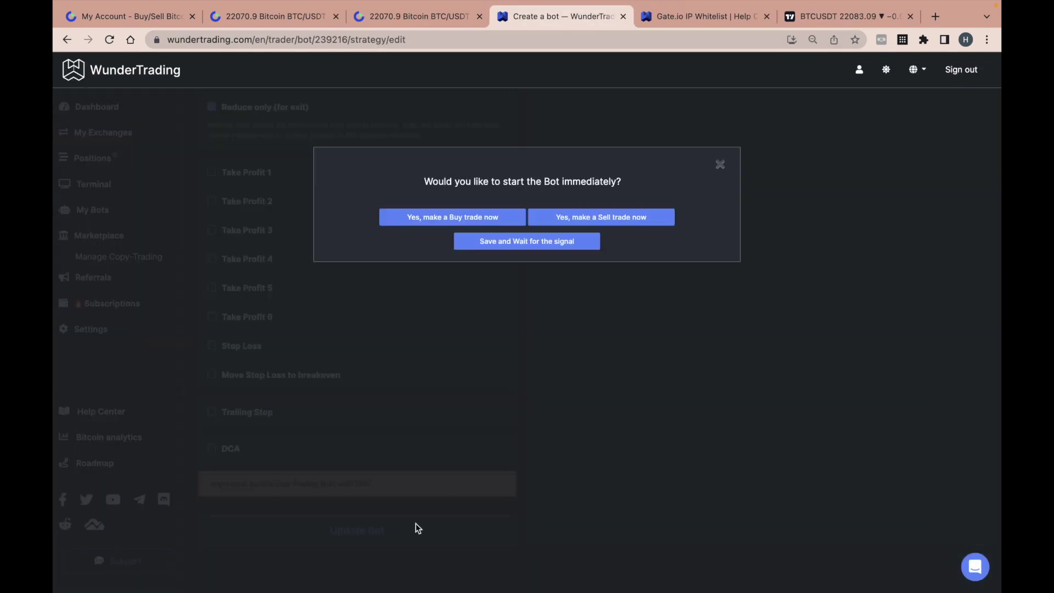
click(496, 243)
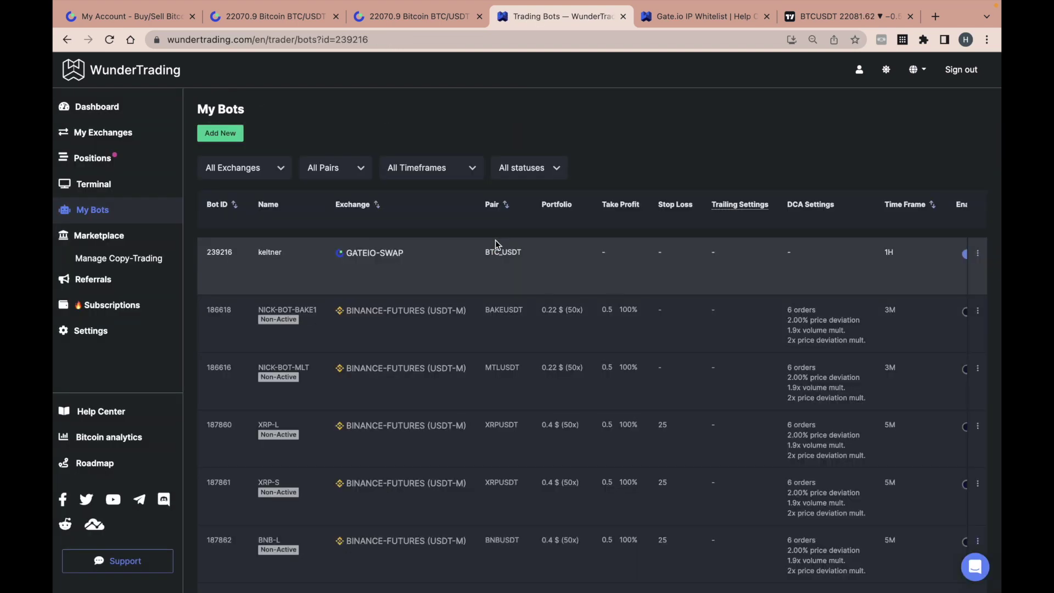